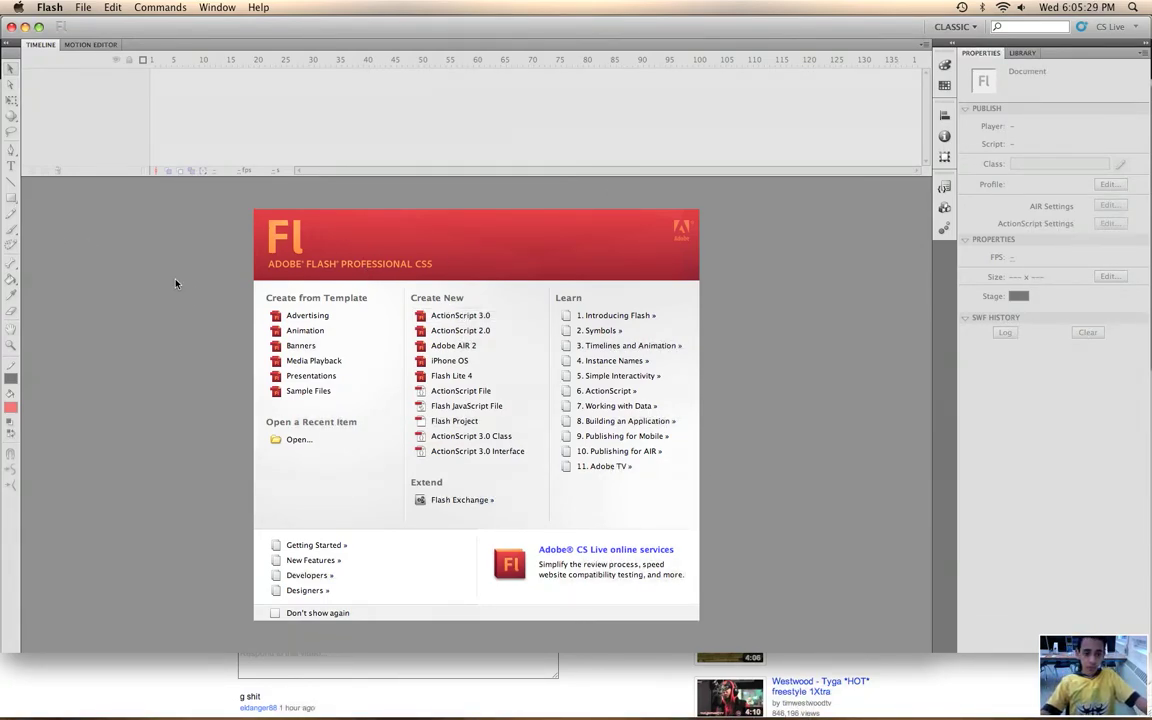
Close the Spotlight search and return to the Flash Welcome Screen.
{"action": "left_click", "coordinate": [1133, 7]}
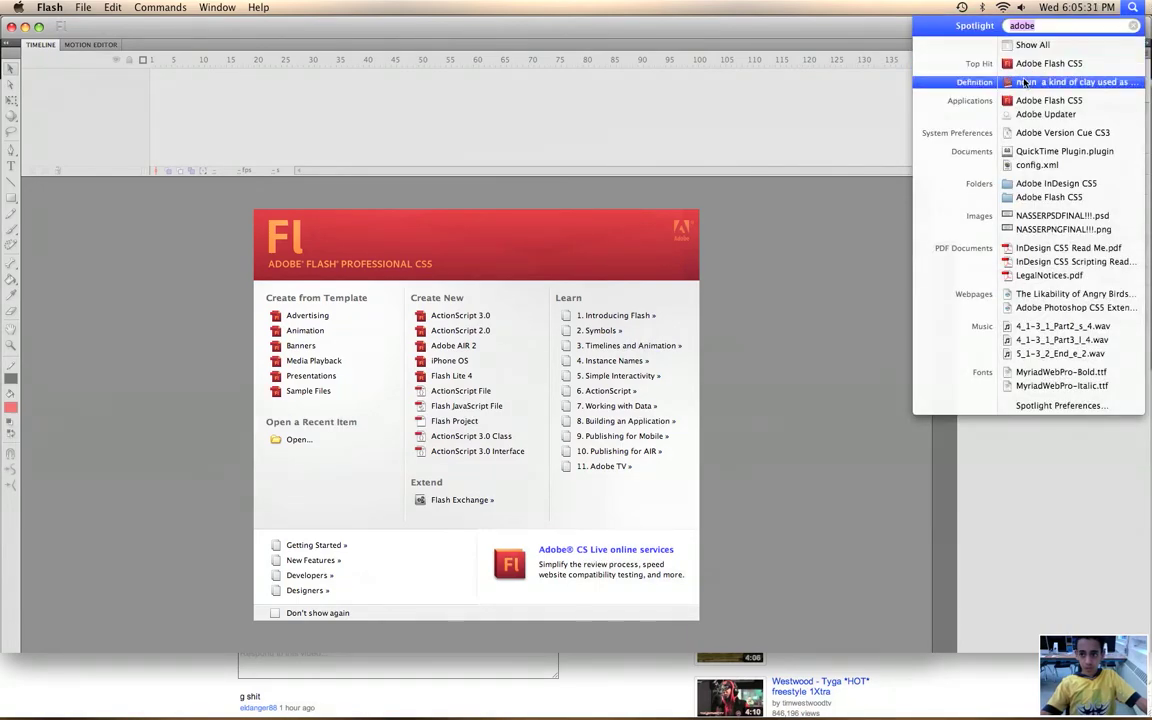
{"action": "left_click", "coordinate": [527, 289]}
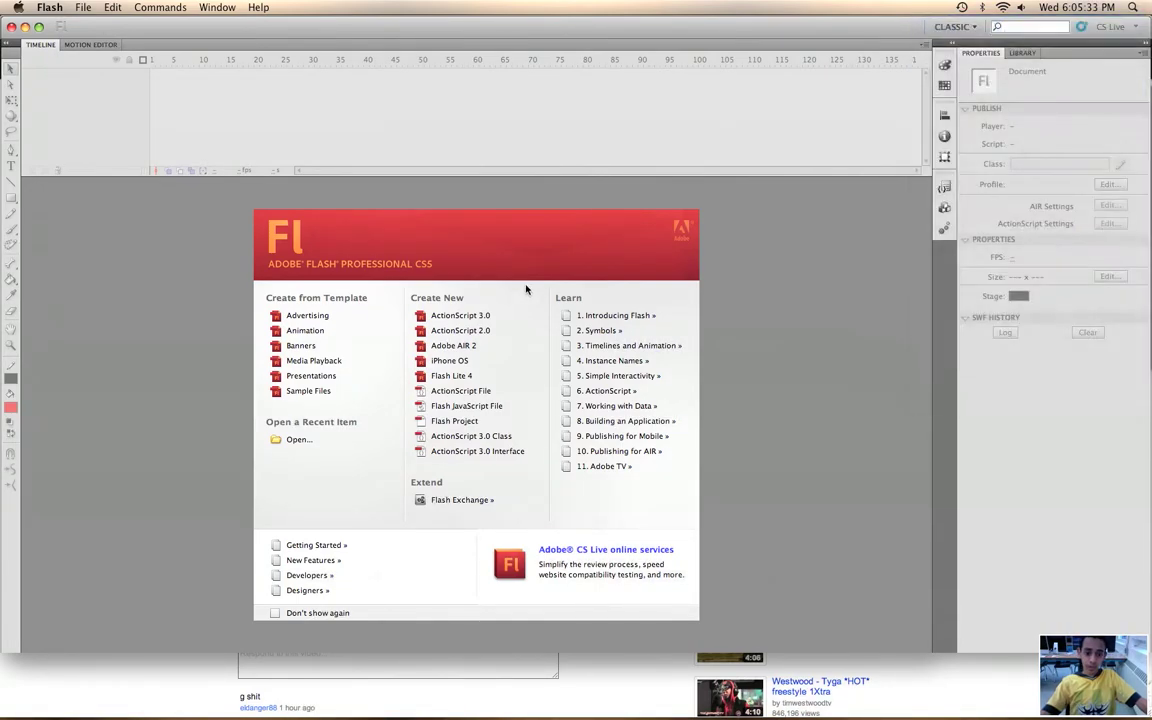
Create a new ActionScript 3.0 document and draw a dark green rectangle at the stage's bottom-left.
{"action": "left_click", "coordinate": [449, 318]}
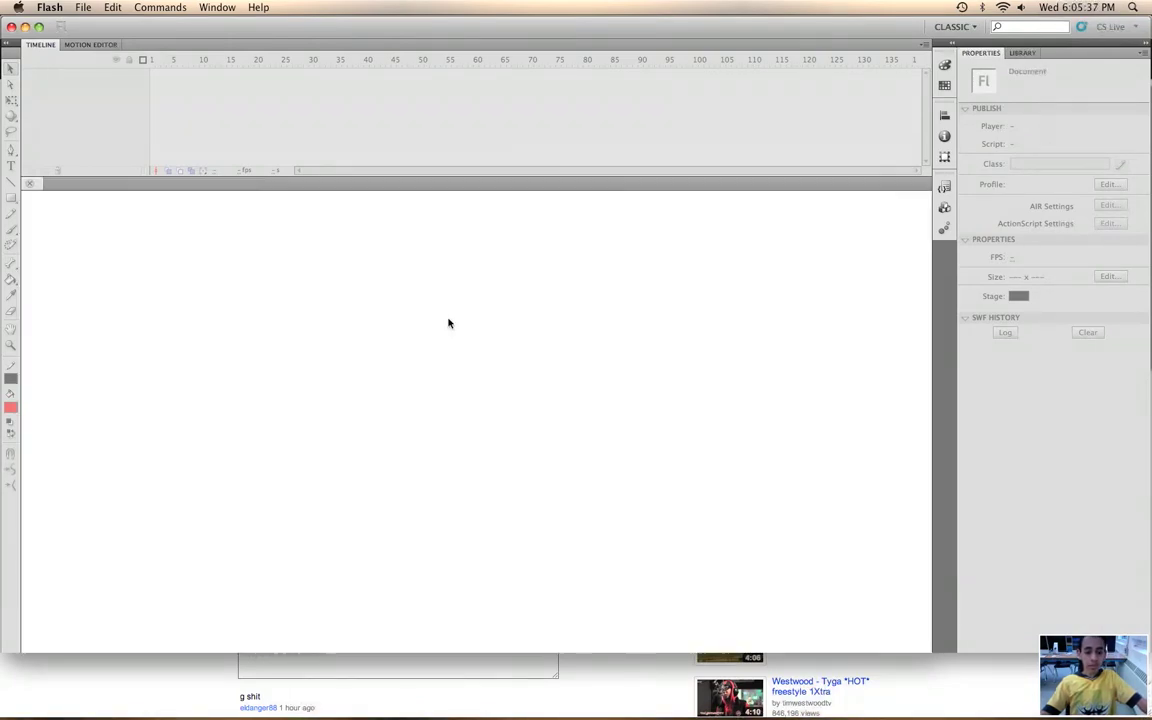
{"action": "left_click", "coordinate": [11, 197]}
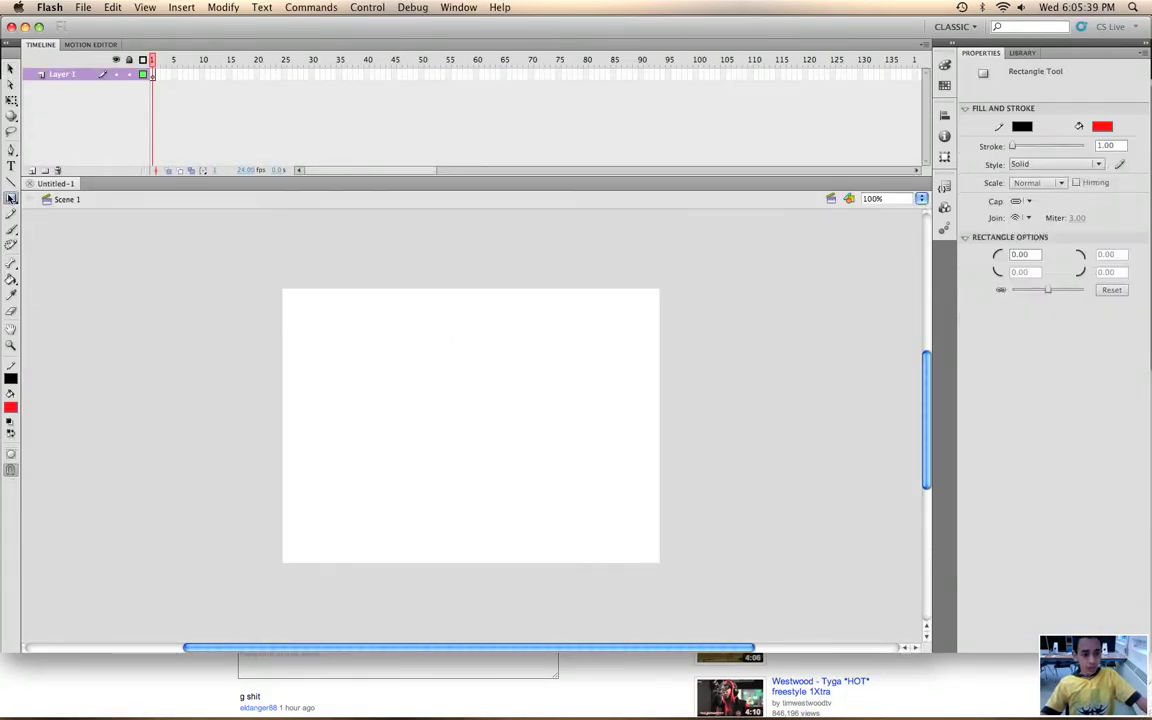
{"action": "left_click", "coordinate": [10, 407]}
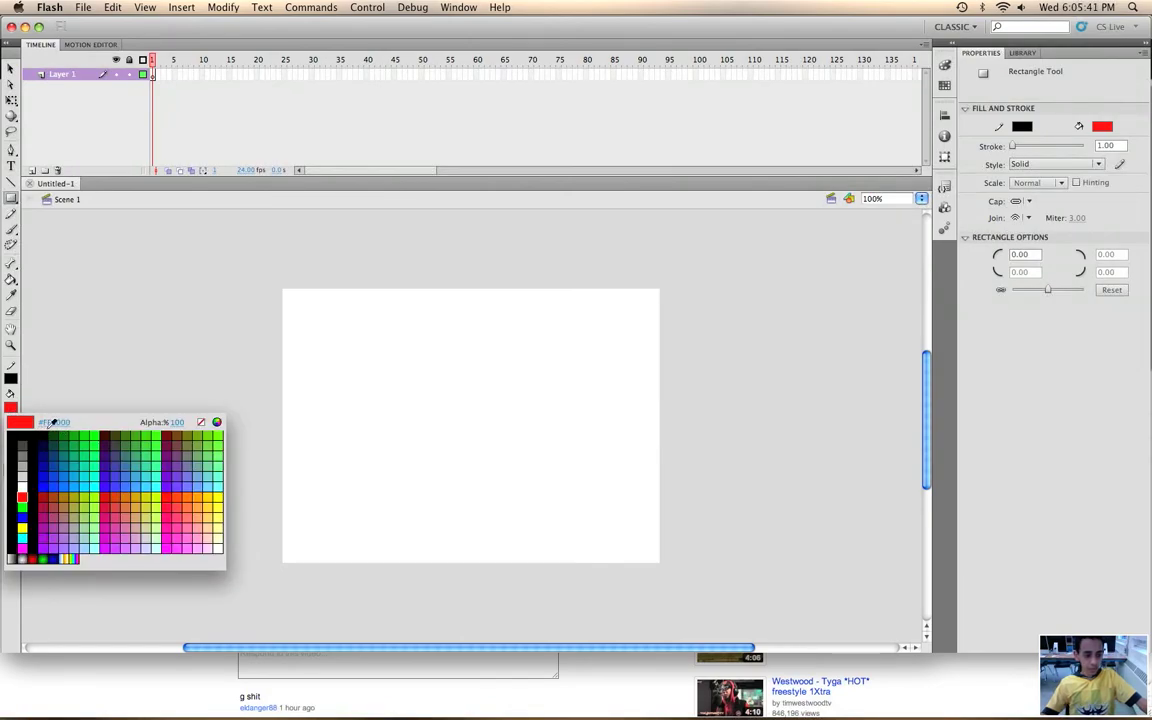
{"action": "left_click", "coordinate": [53, 432]}
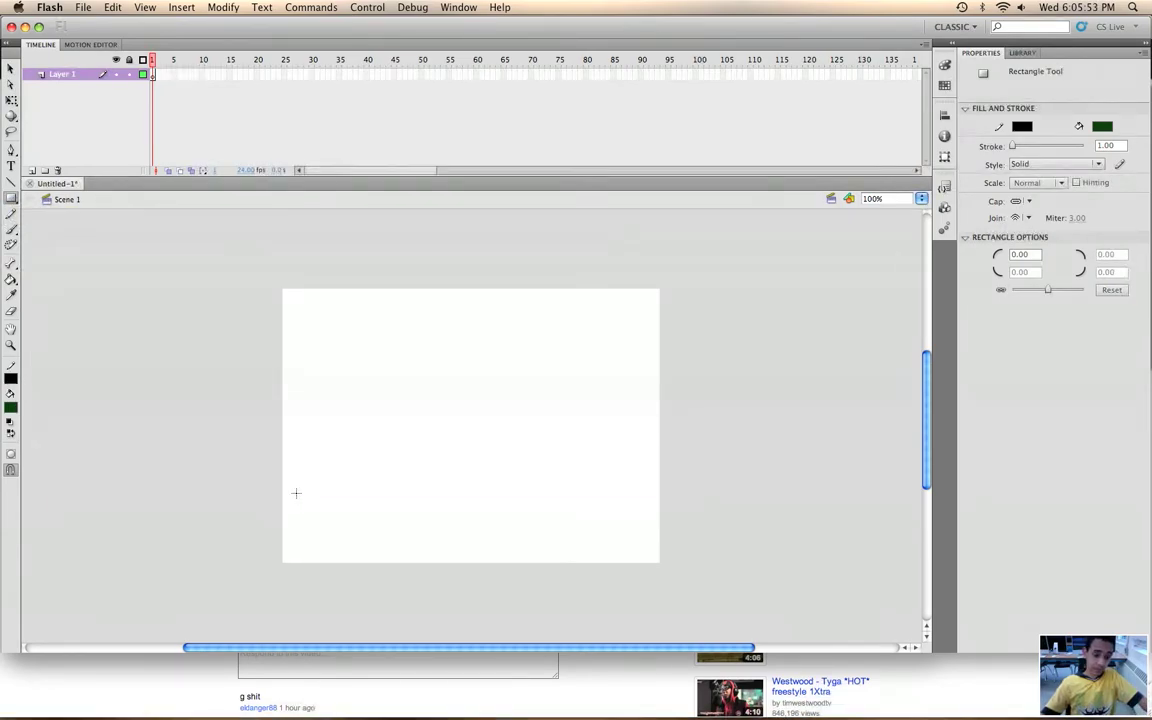
{"action": "left_click_drag", "start_coordinate": [281, 496], "coordinate": [368, 562]}
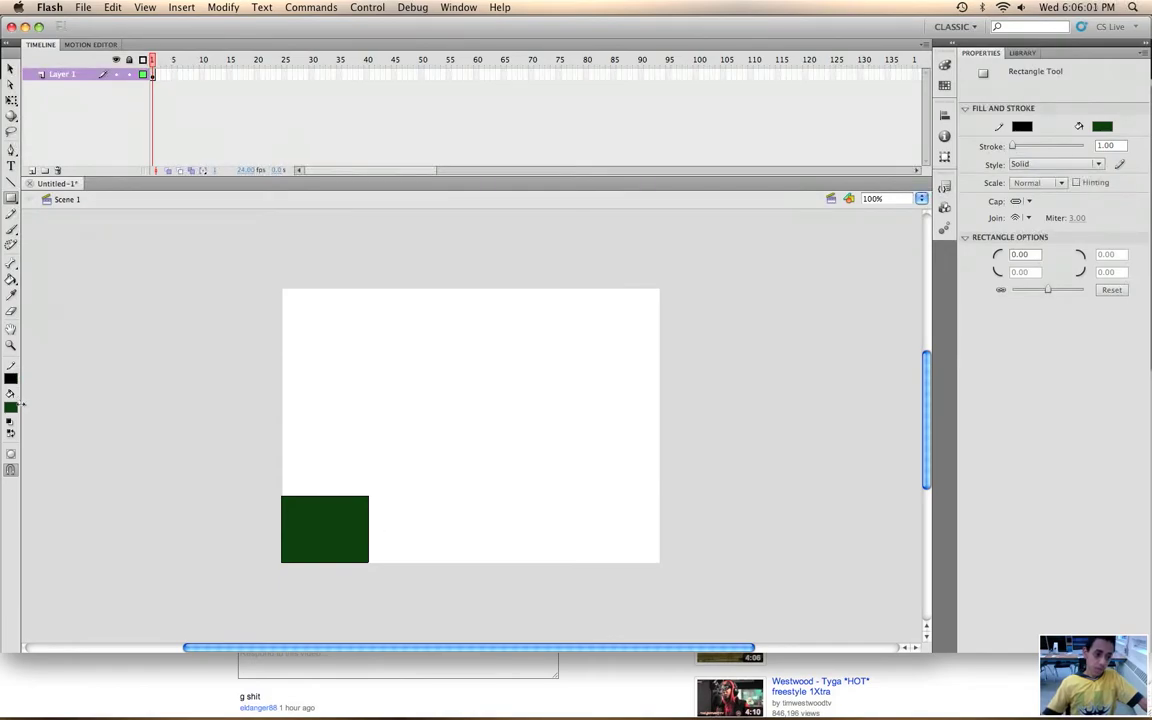
Draw a dark navy rectangle car body at the stage's lower right.
{"action": "left_click", "coordinate": [9, 409]}
{"action": "left_click", "coordinate": [51, 444]}
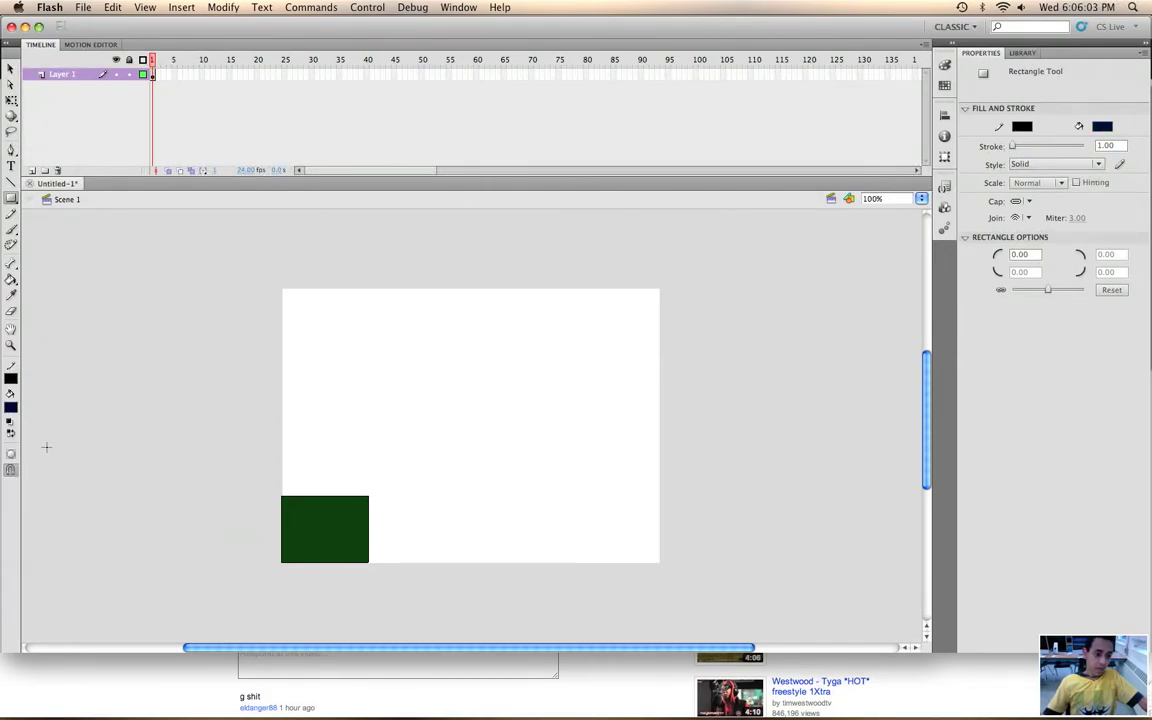
{"action": "left_click_drag", "start_coordinate": [549, 493], "coordinate": [639, 522]}
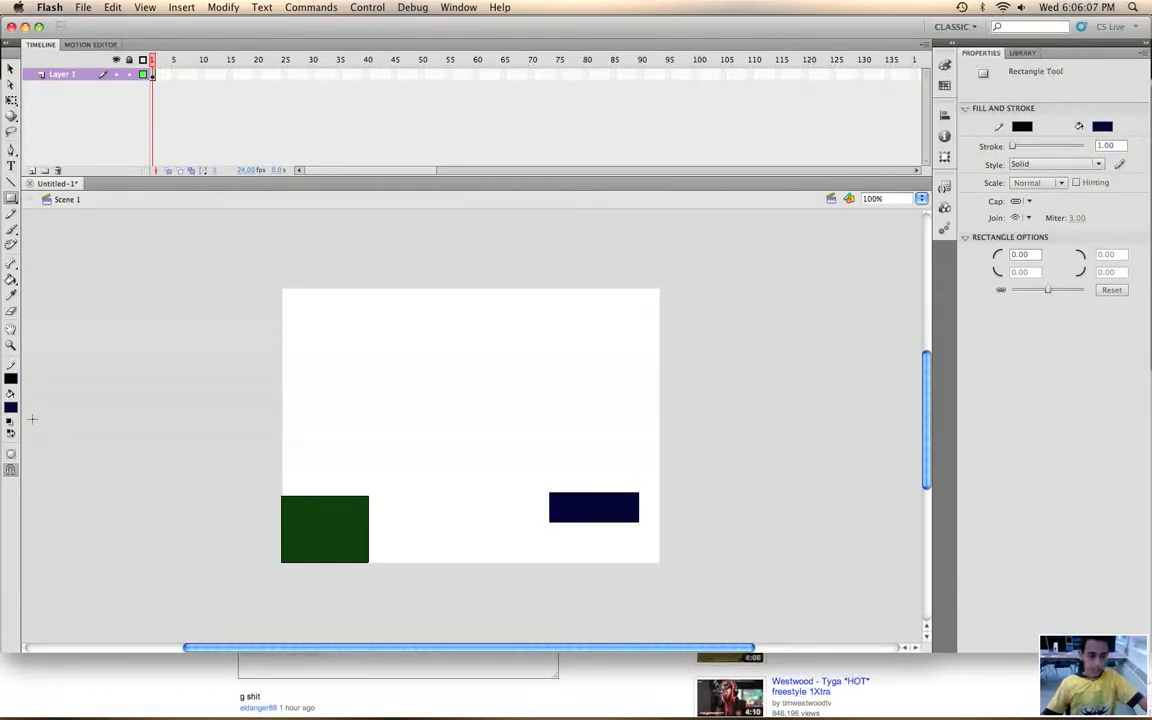
Draw white oval wheels along the bottom edge of the navy car body.
{"action": "left_click", "coordinate": [12, 410]}
{"action": "left_click", "coordinate": [10, 452]}
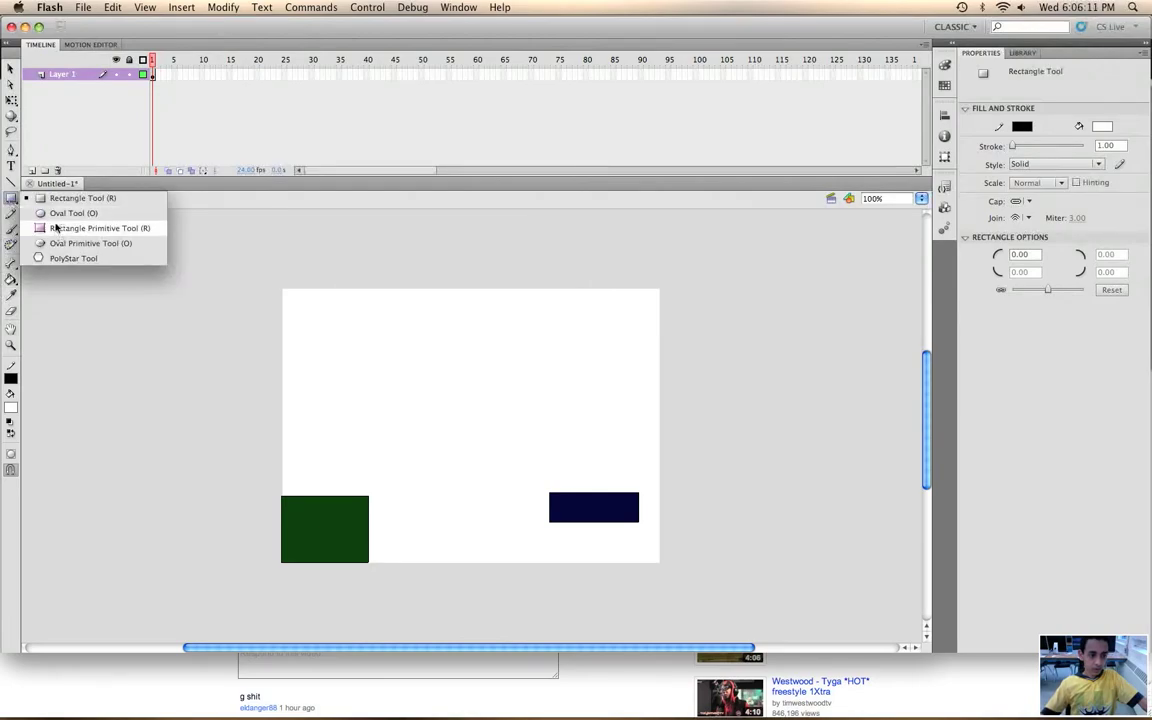
{"action": "left_click_drag", "start_coordinate": [11, 198], "coordinate": [60, 213]}
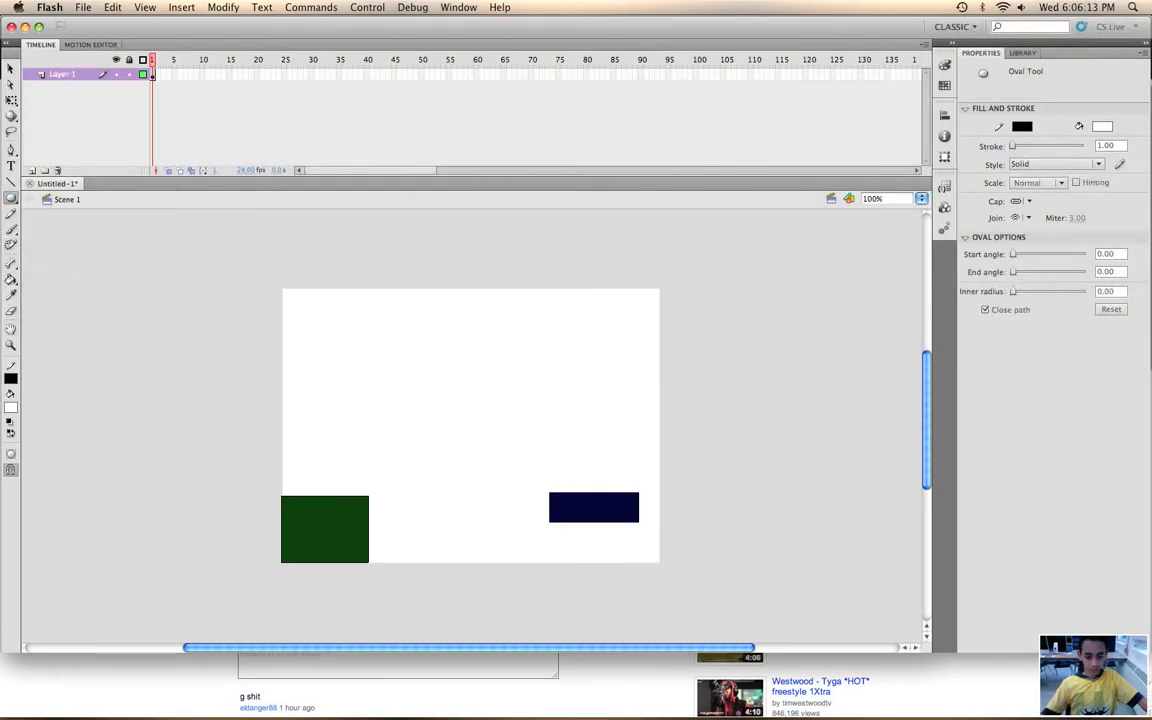
{"action": "left_click_drag", "start_coordinate": [576, 518], "coordinate": [593, 535]}
{"action": "key", "text": "super+z"}
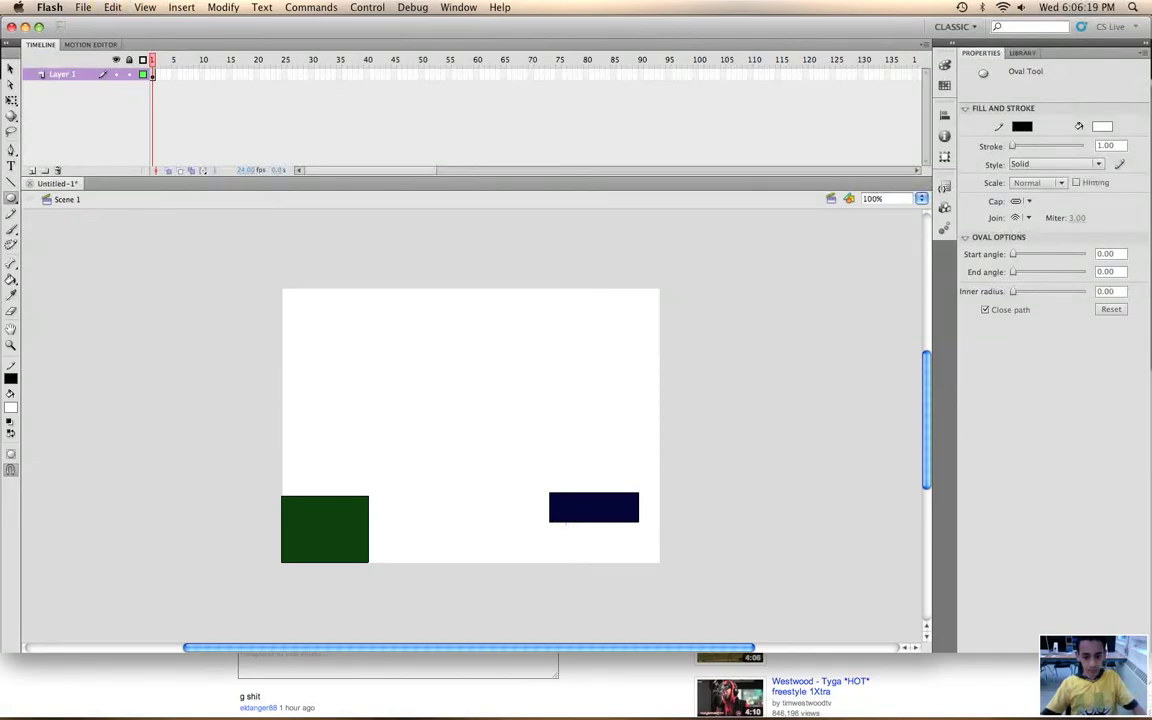
{"action": "mouse_move", "coordinate": [564, 514]}
{"action": "left_mouse_down"}
{"action": "mouse_move", "coordinate": [584, 534]}
{"action": "mouse_move", "coordinate": [627, 534]}
{"action": "left_mouse_up"}
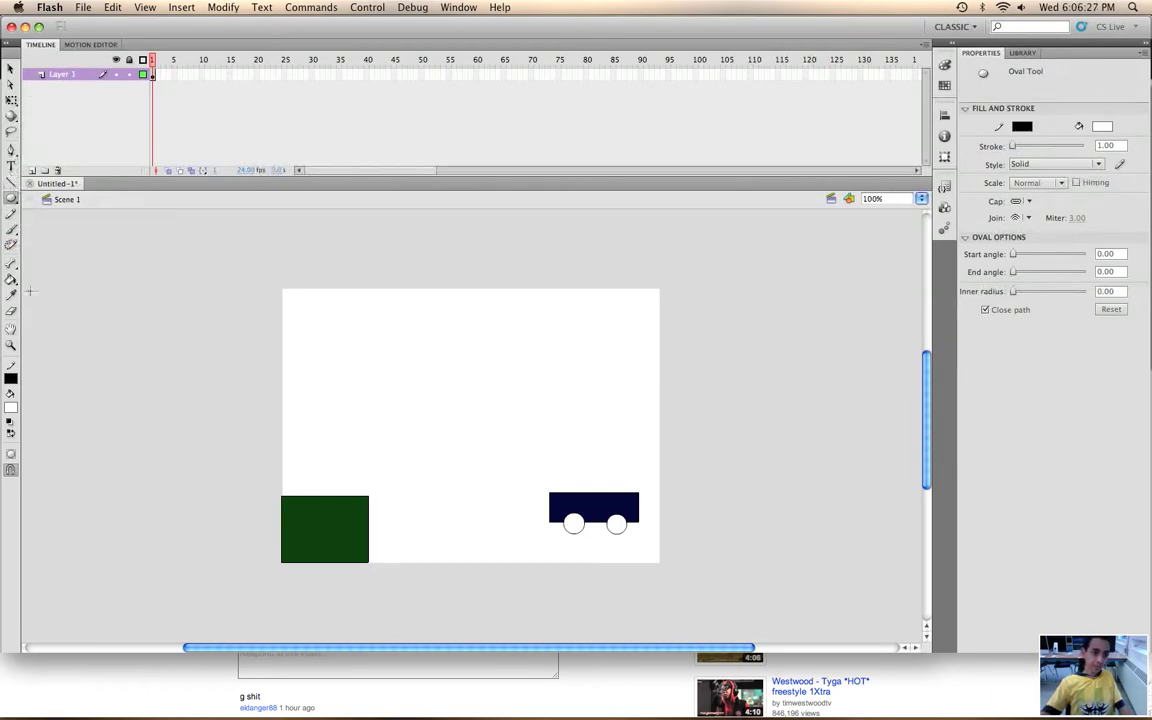
Select the car with its wheels and move it down-right onto the stage bottom.
{"action": "left_click", "coordinate": [11, 68]}
{"action": "left_click_drag", "start_coordinate": [545, 440], "coordinate": [645, 562]}
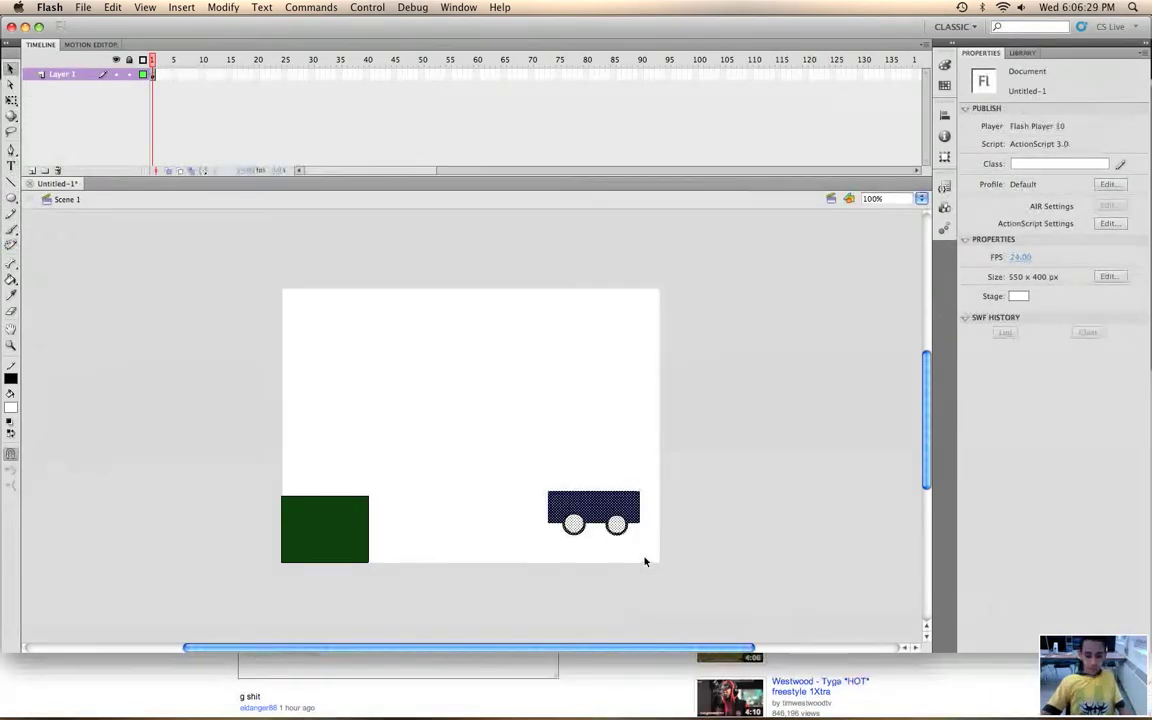
{"action": "left_click_drag", "start_coordinate": [587, 503], "coordinate": [619, 532]}
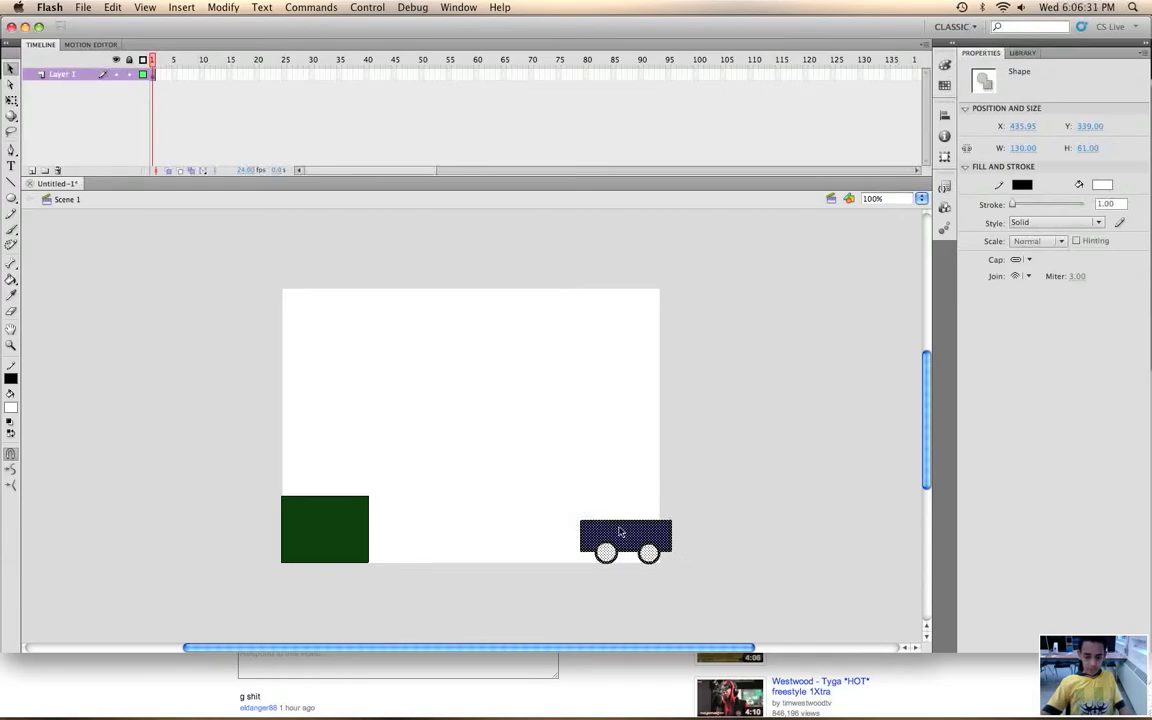
{"action": "left_click", "coordinate": [502, 570]}
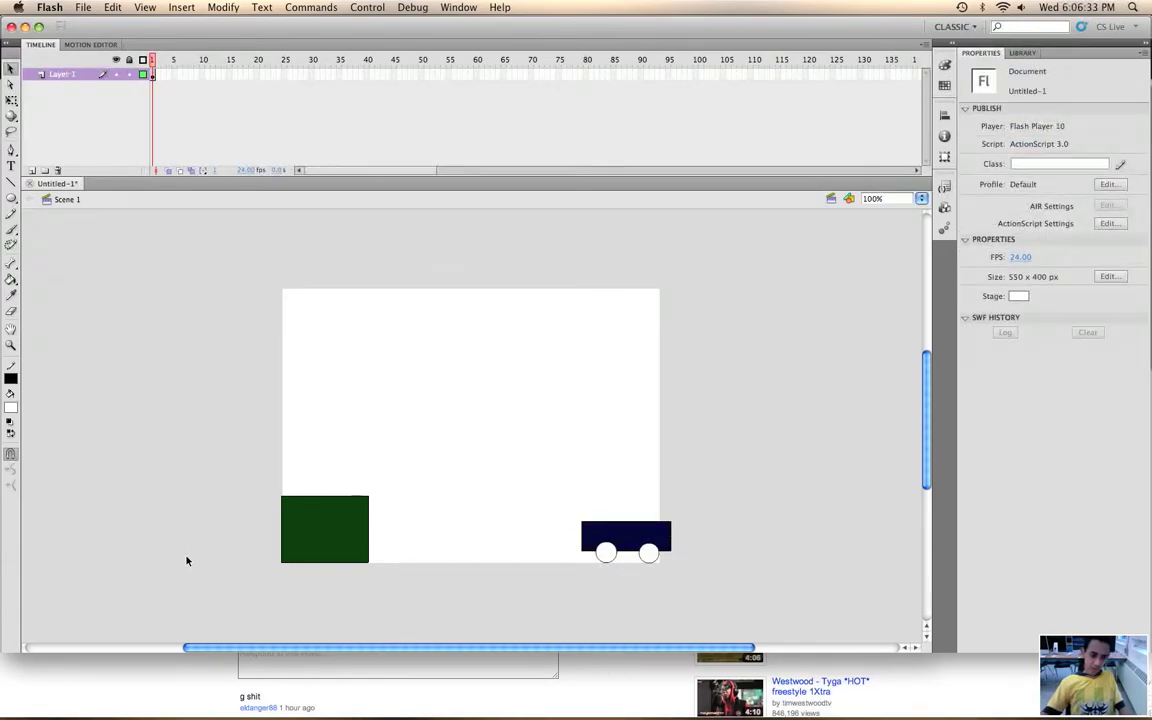
Try a ground line along the stage bottom, undo it, and reselect the car.
{"action": "left_click", "coordinate": [11, 181]}
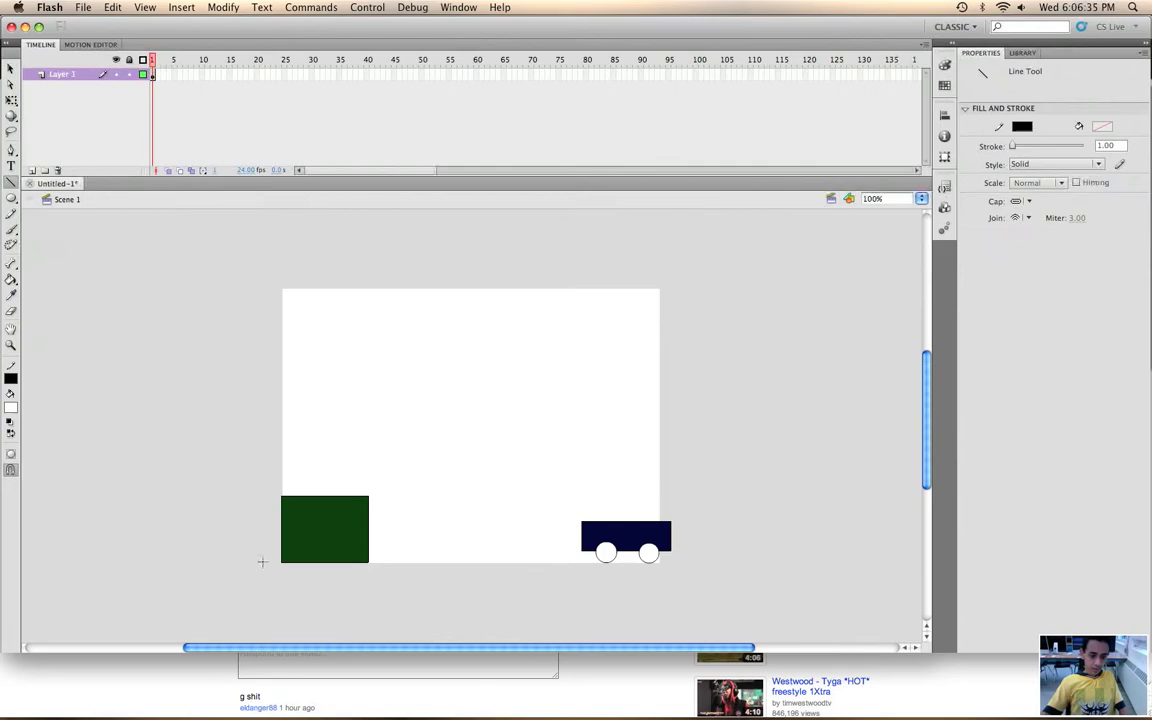
{"action": "left_click_drag", "start_coordinate": [257, 562], "coordinate": [697, 562]}
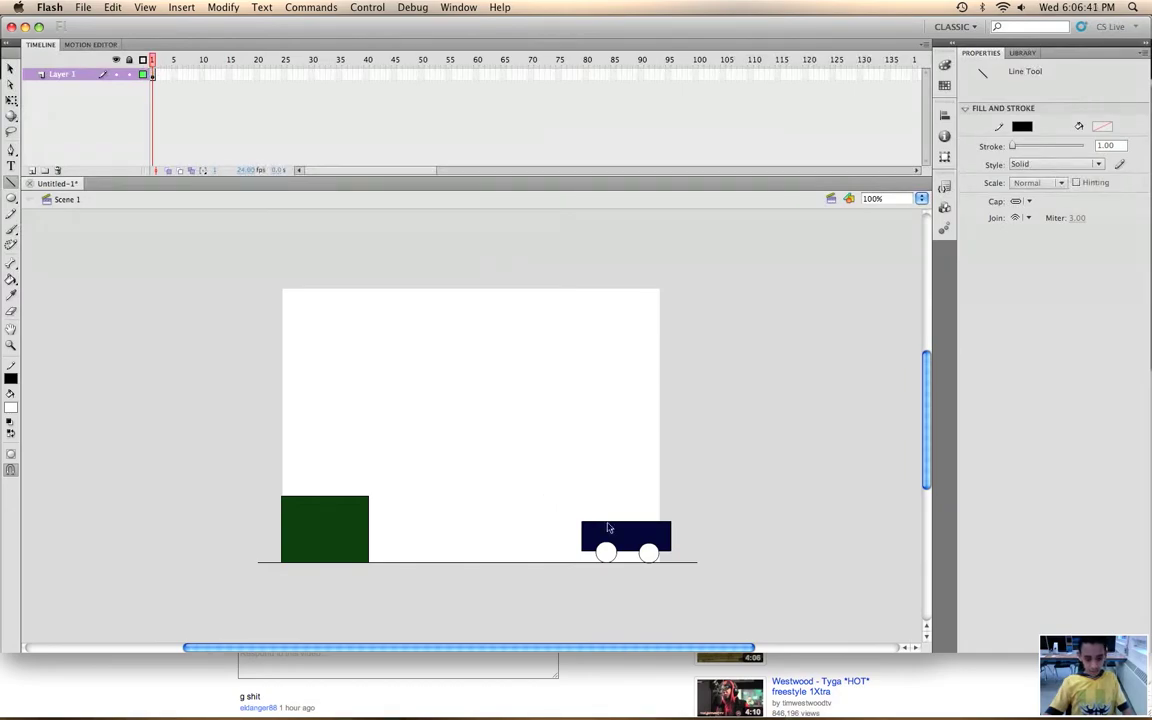
{"action": "key", "text": "super+z"}
{"action": "left_click", "coordinate": [10, 70]}
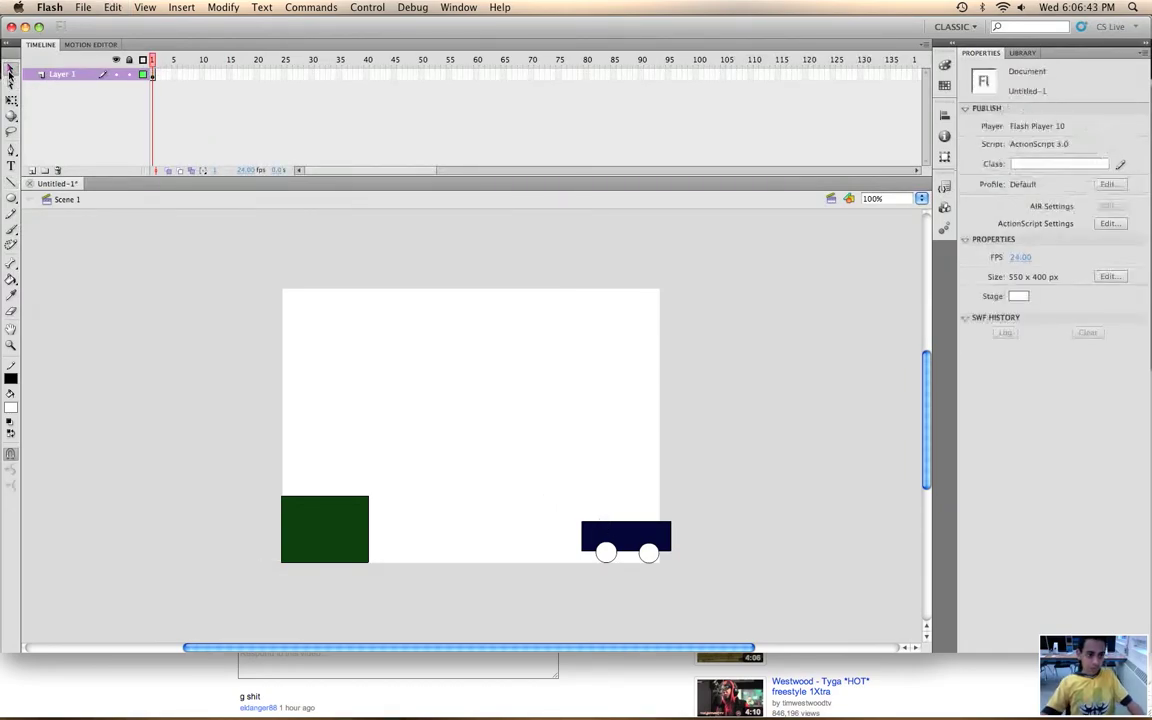
{"action": "left_click_drag", "start_coordinate": [494, 368], "coordinate": [700, 600]}
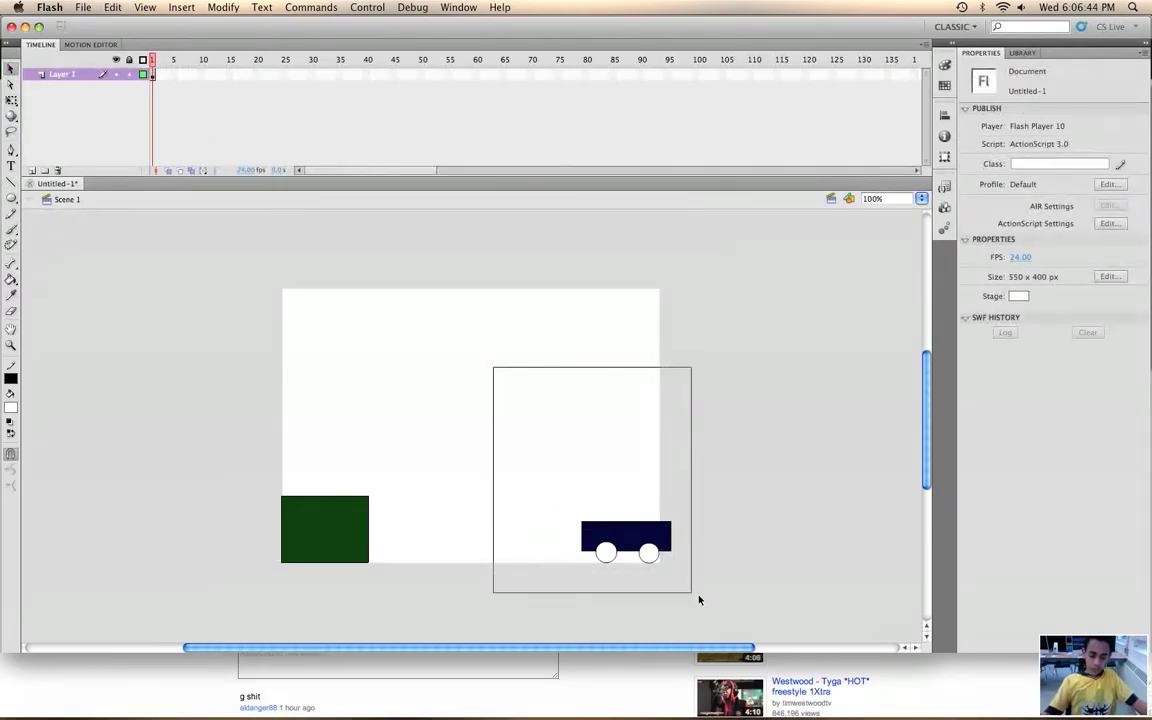
Convert the car to a symbol and give it a motion tween.
{"action": "right_click", "coordinate": [618, 553]}
{"action": "left_click", "coordinate": [638, 557]}
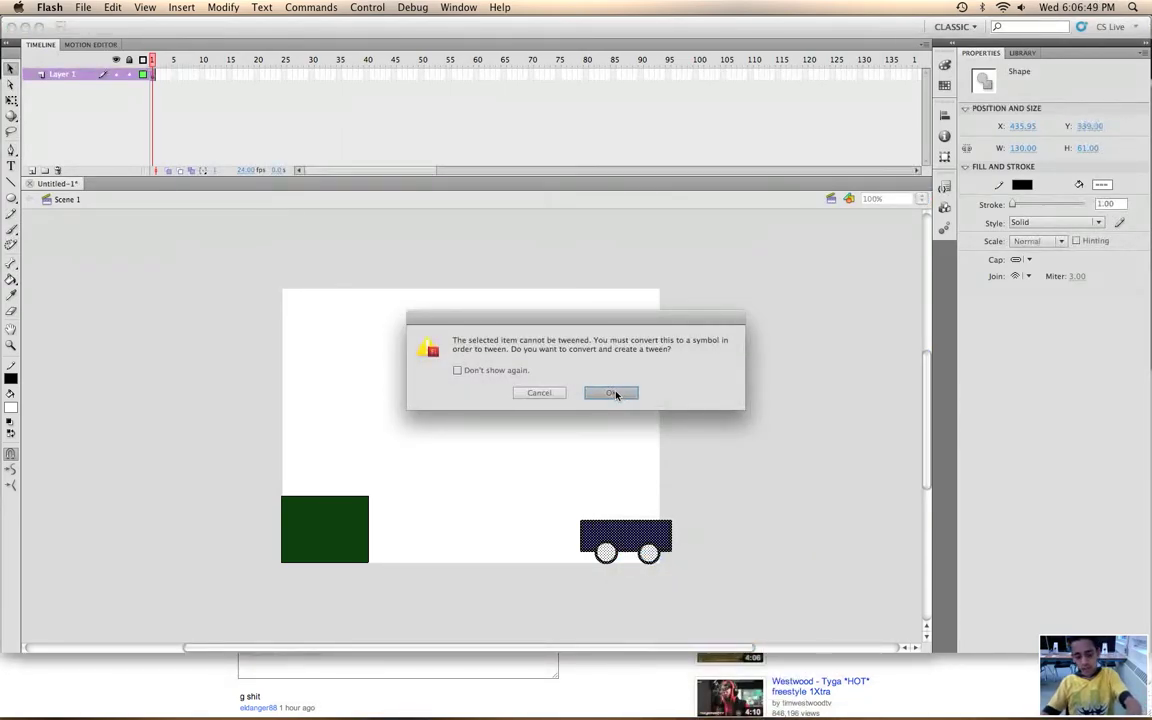
{"action": "left_click", "coordinate": [612, 393]}
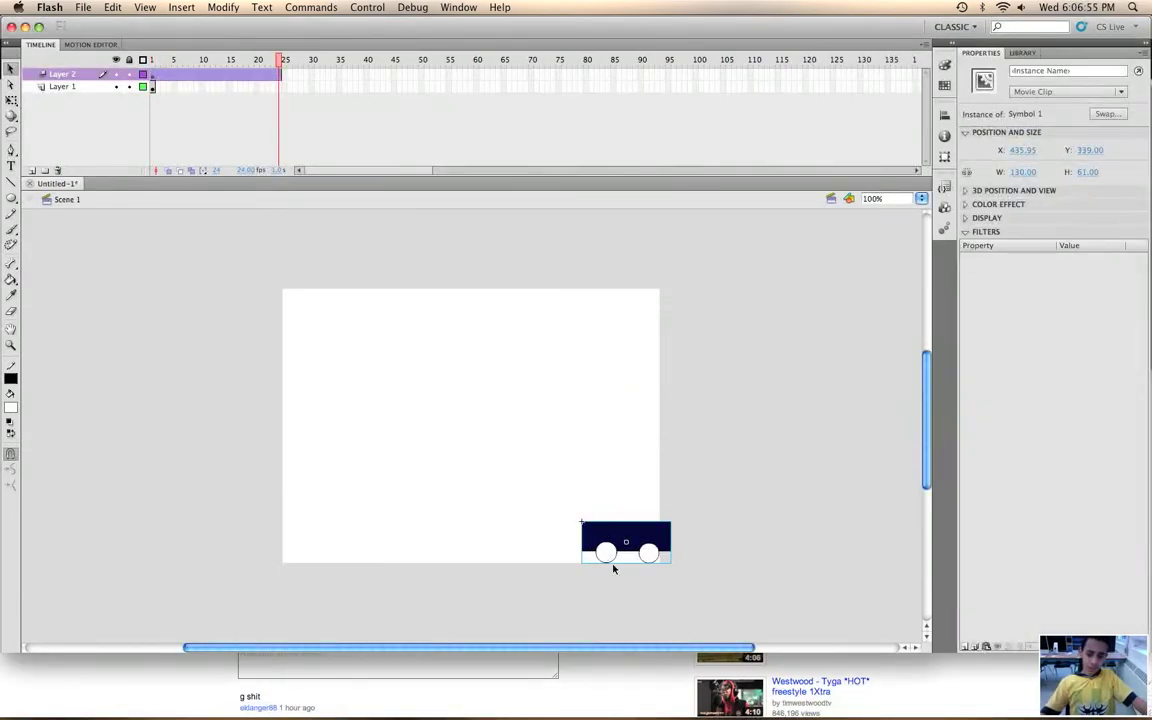
Move the car to the left edge, test an arced path, then undo back to straight.
{"action": "left_click_drag", "start_coordinate": [626, 543], "coordinate": [322, 546]}
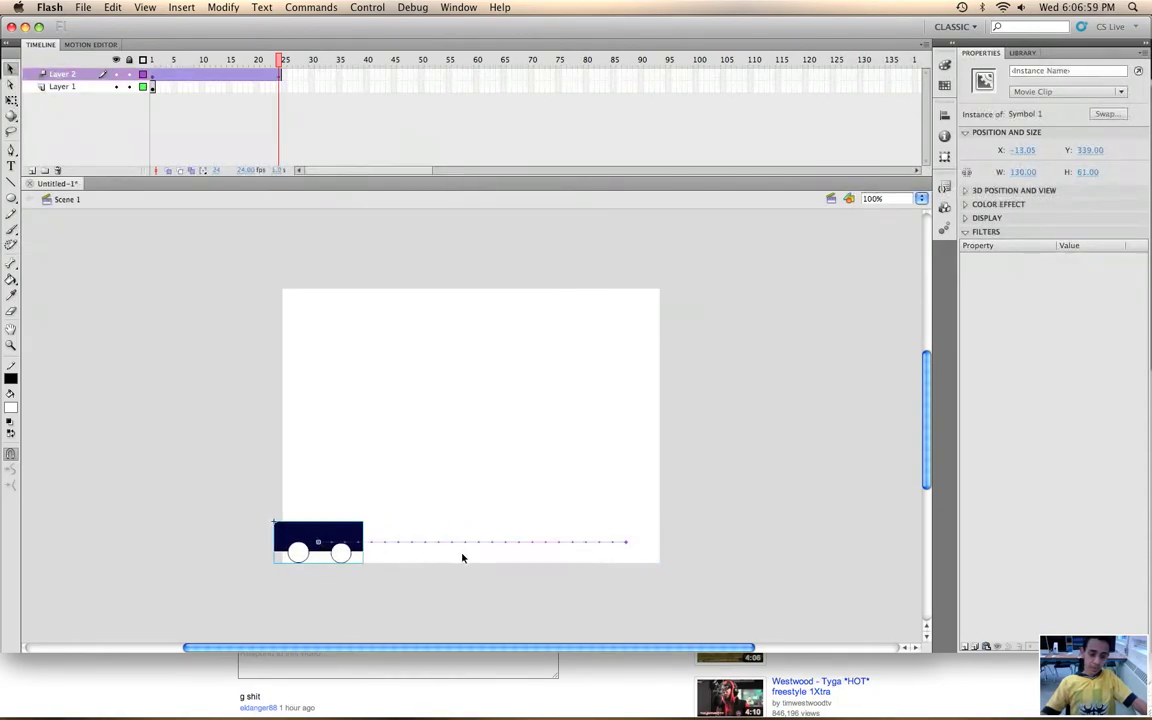
{"action": "left_click_drag", "start_coordinate": [479, 543], "coordinate": [473, 334]}
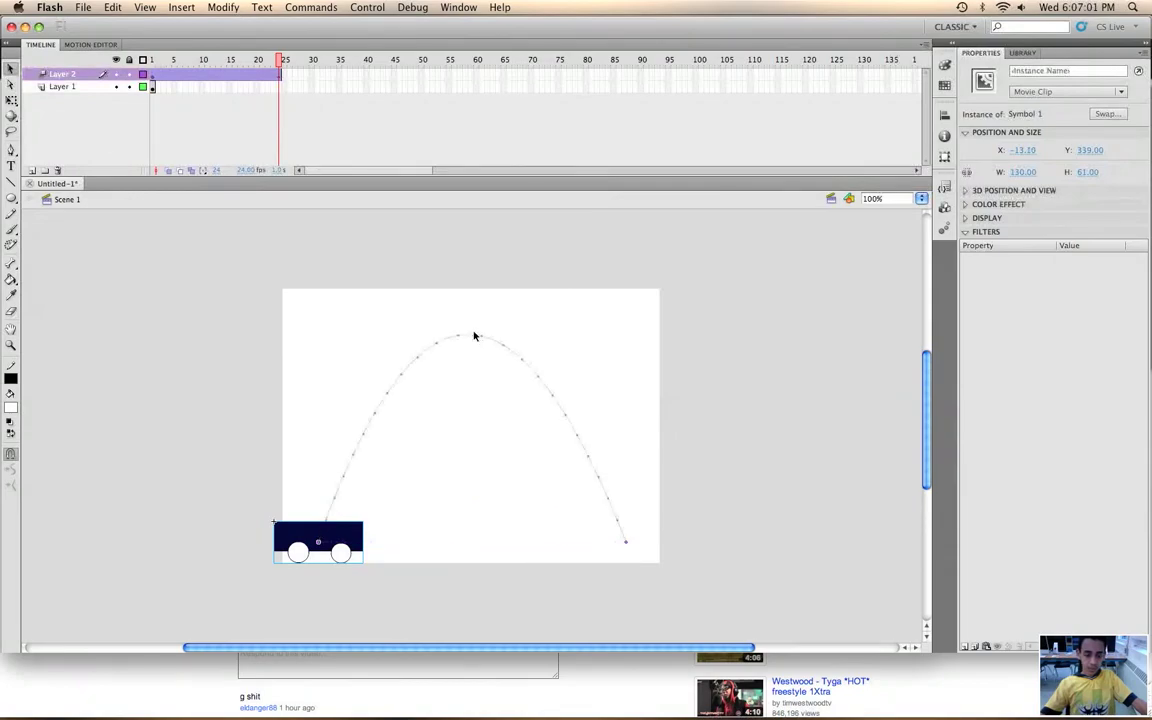
{"action": "left_click_drag", "start_coordinate": [283, 60], "coordinate": [370, 82]}
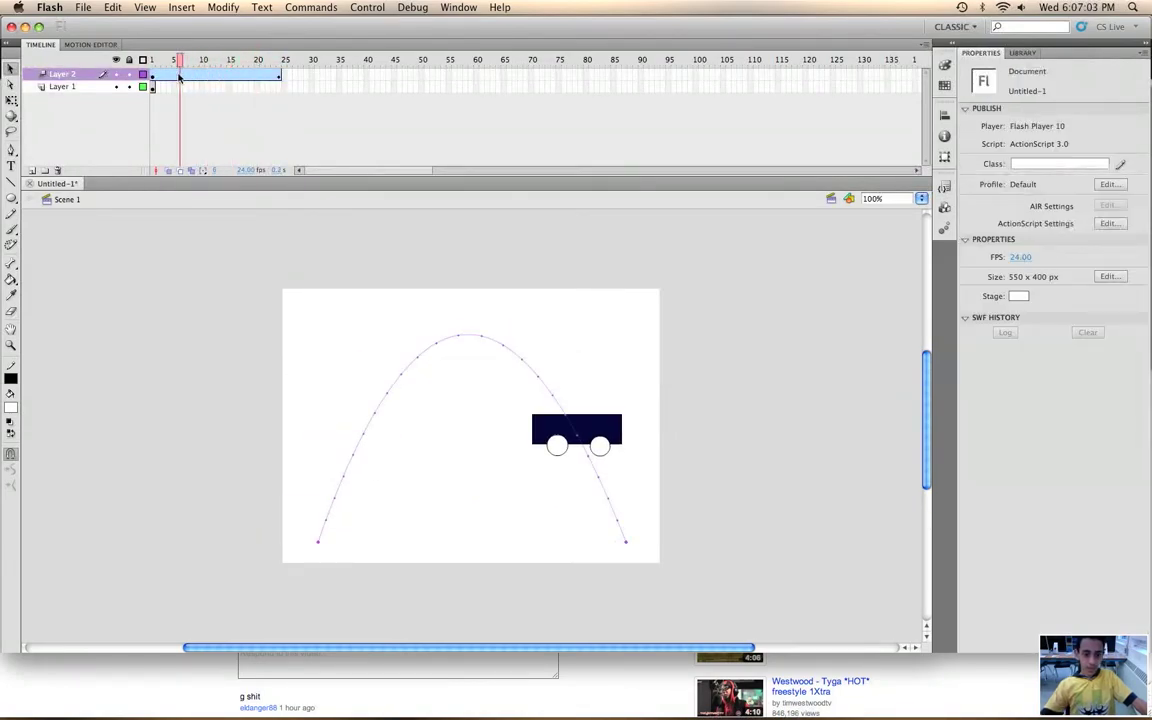
{"action": "left_click", "coordinate": [370, 80]}
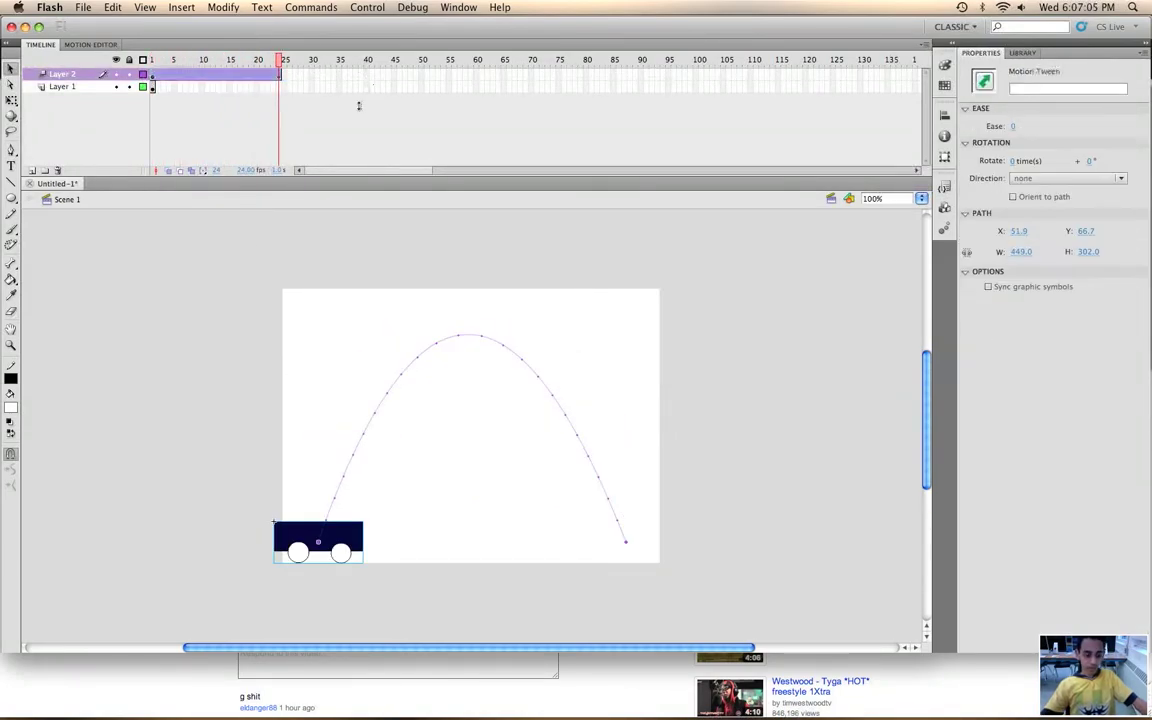
{"action": "key", "text": "super+z"}
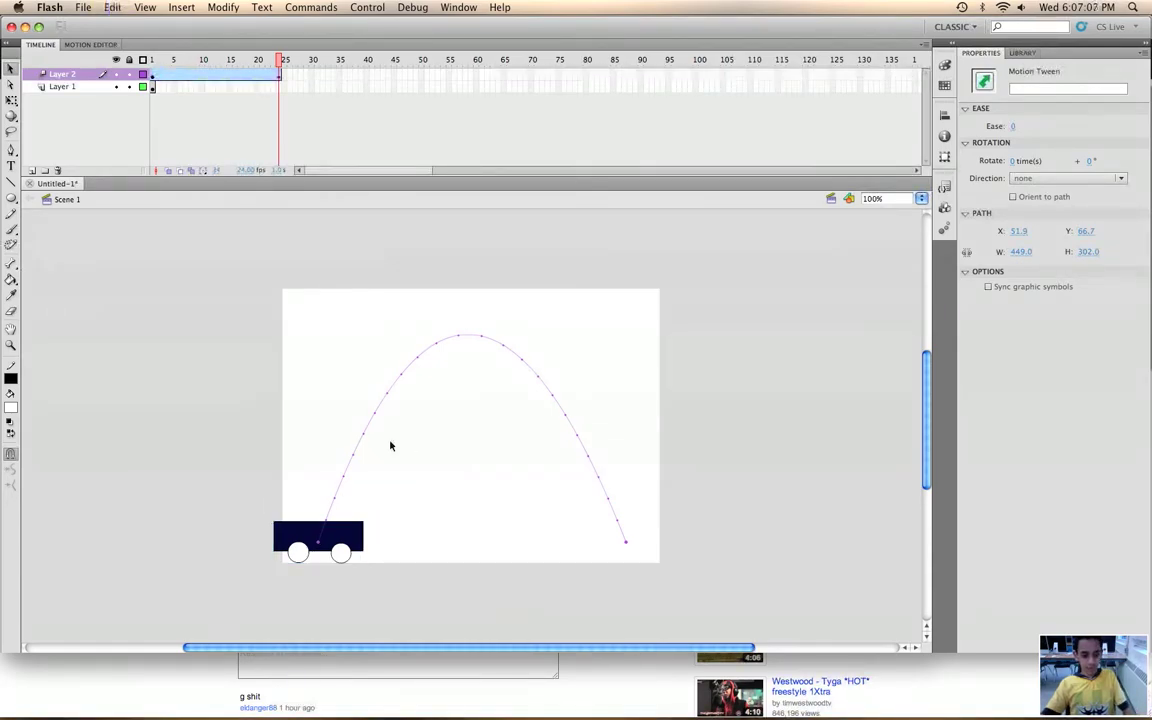
{"action": "key", "text": "super+z"}
{"action": "key", "text": "super+z"}
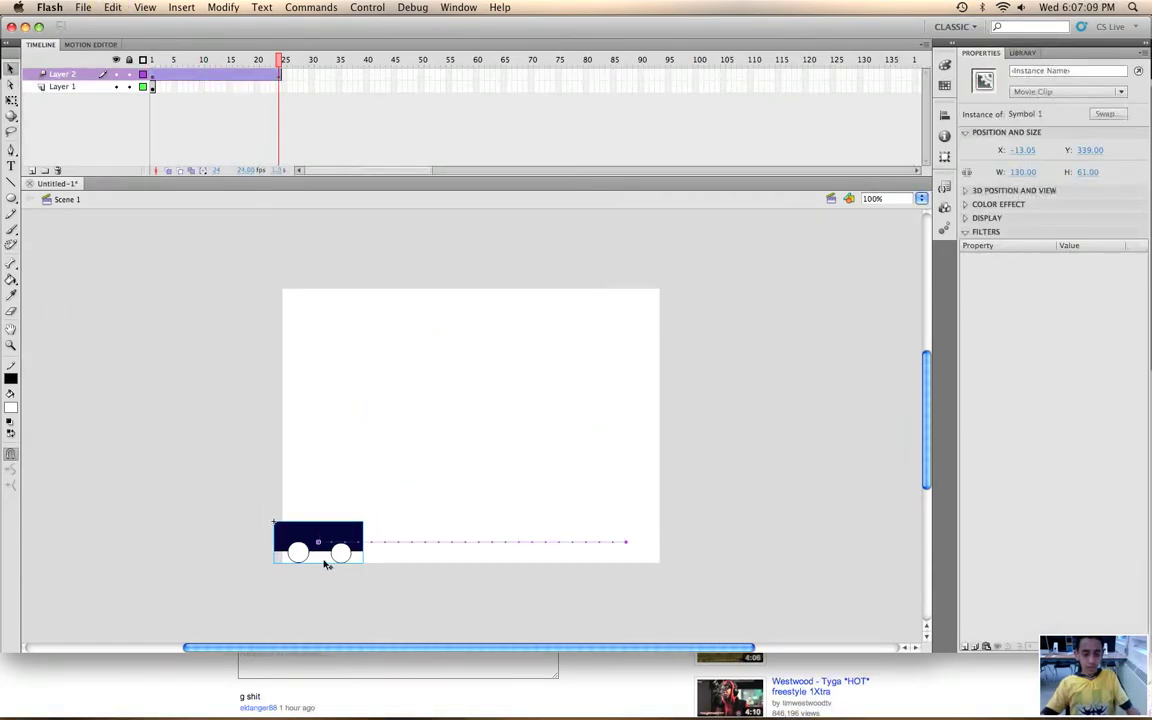
Shift the car's end position further right and preview the first frames.
{"action": "left_click_drag", "start_coordinate": [309, 530], "coordinate": [397, 532]}
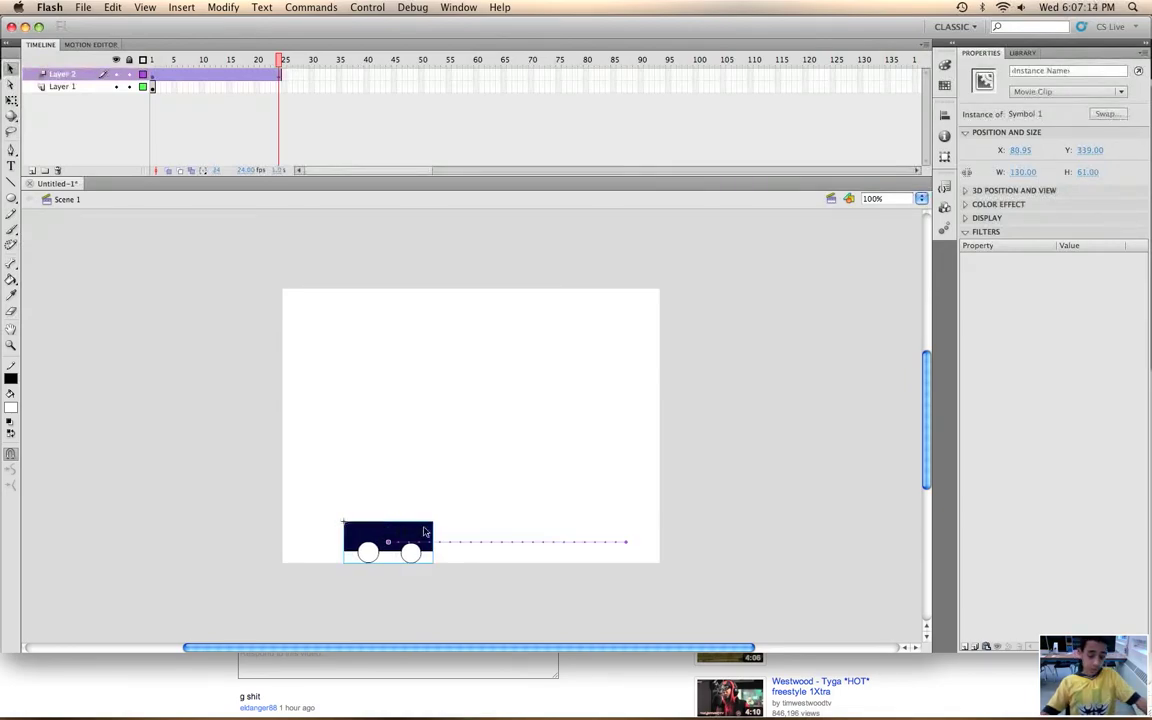
{"action": "left_click", "coordinate": [62, 87]}
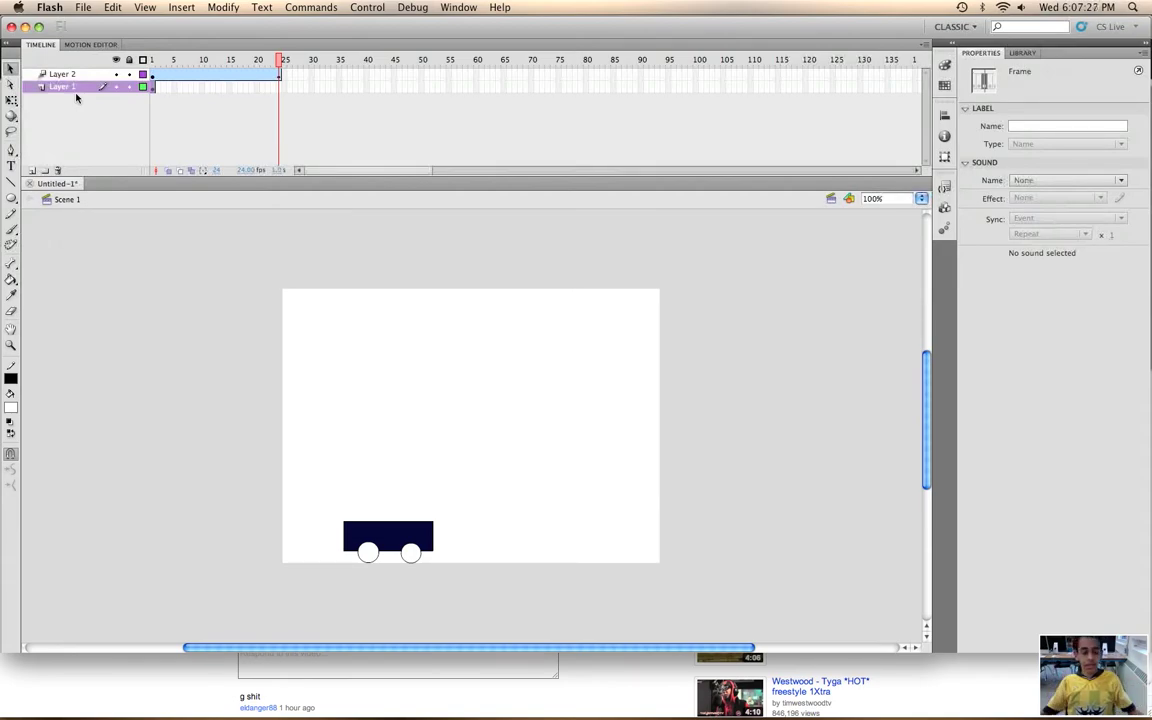
{"action": "left_click_drag", "start_coordinate": [250, 60], "coordinate": [152, 60]}
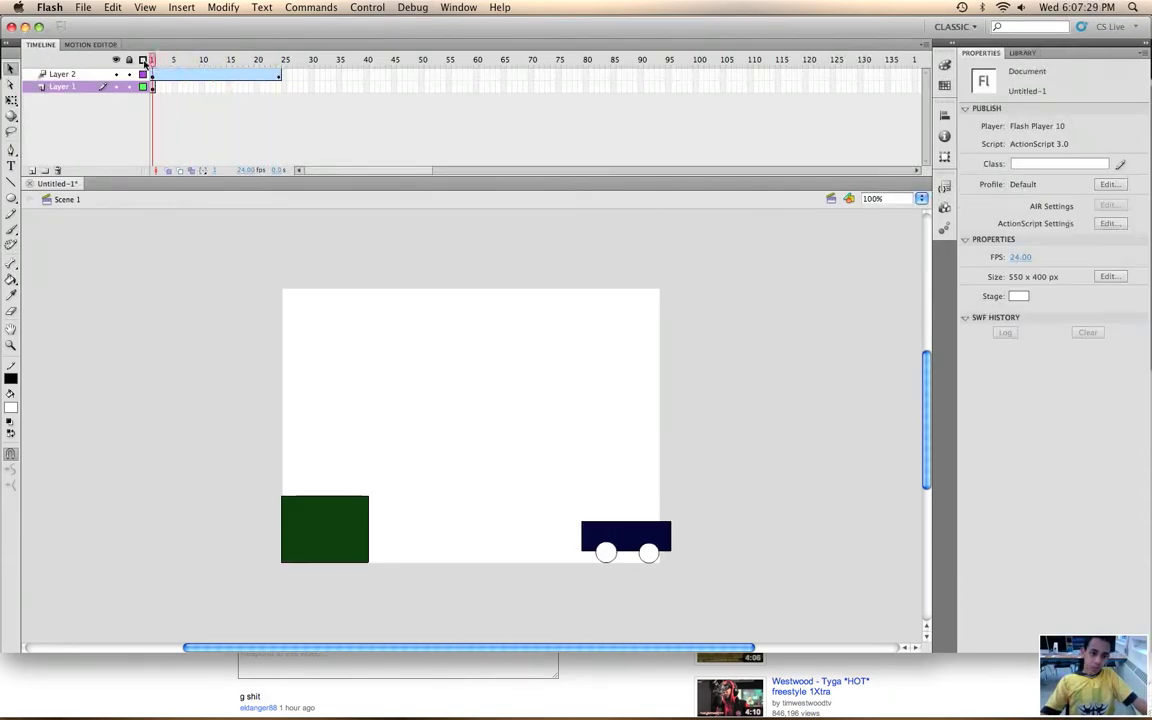
{"action": "left_click_drag", "start_coordinate": [750, 497], "coordinate": [553, 556]}
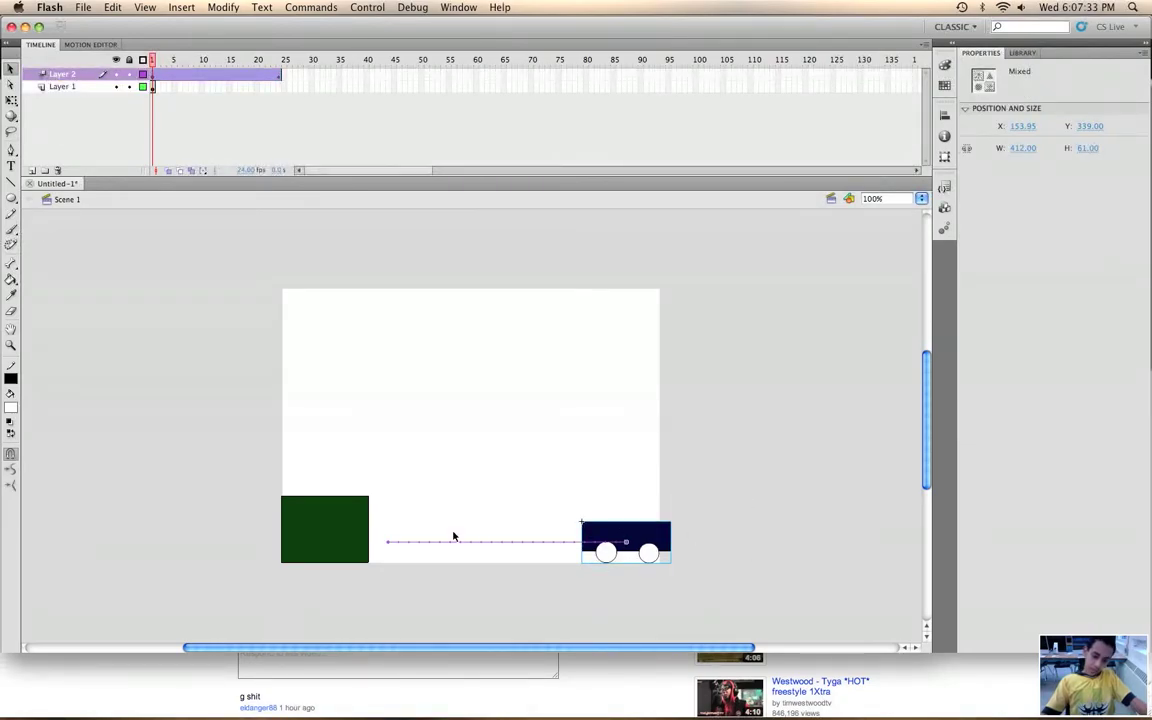
{"action": "left_click", "coordinate": [624, 498]}
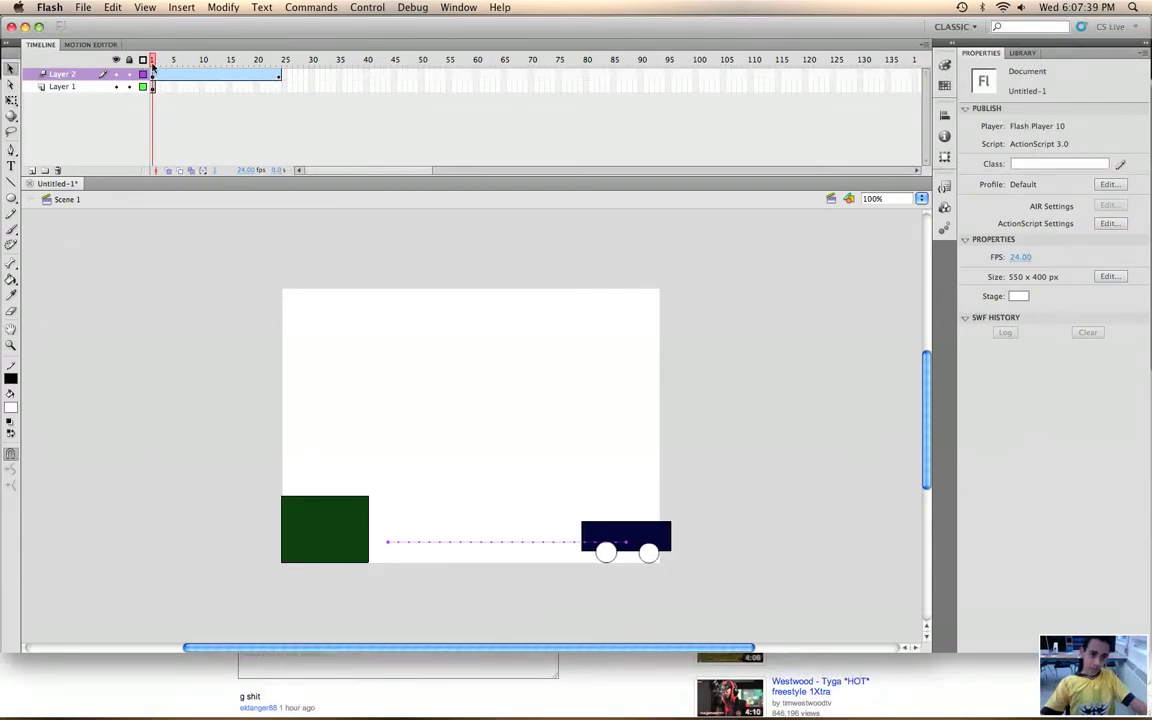
{"action": "left_click", "coordinate": [157, 62]}
{"action": "left_click_drag", "start_coordinate": [160, 66], "coordinate": [142, 67]}
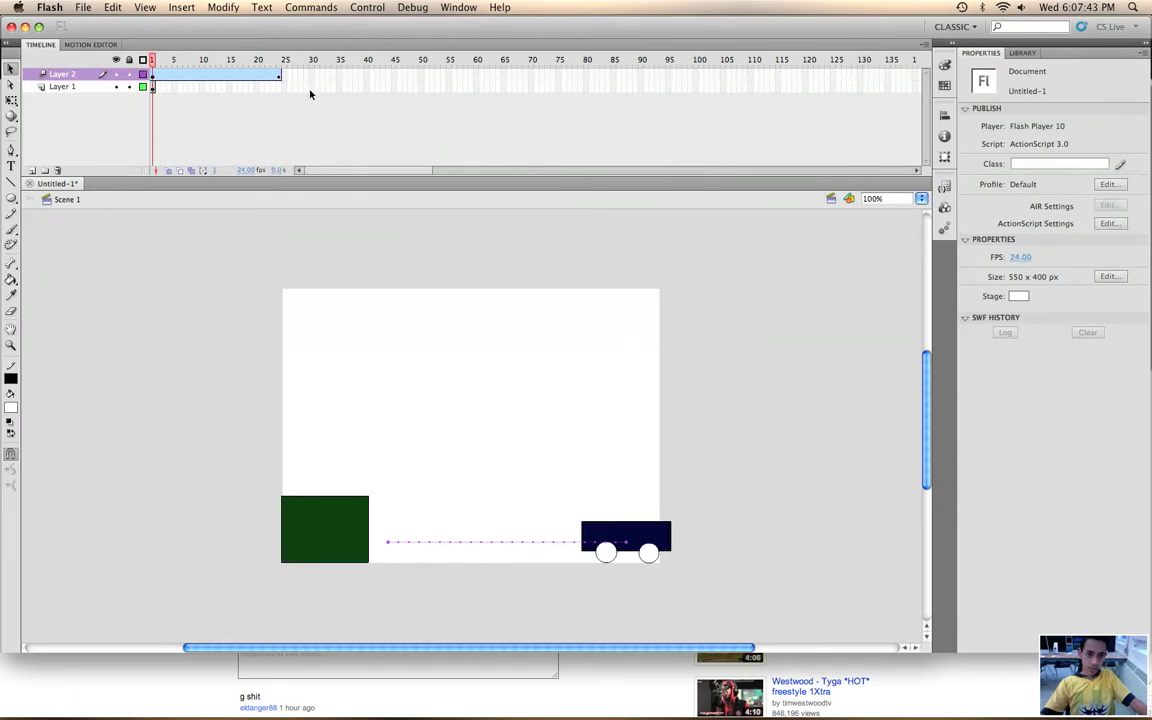
Insert frames on Layer 1 out to frame 40 and preview the animation.
{"action": "right_click", "coordinate": [429, 86]}
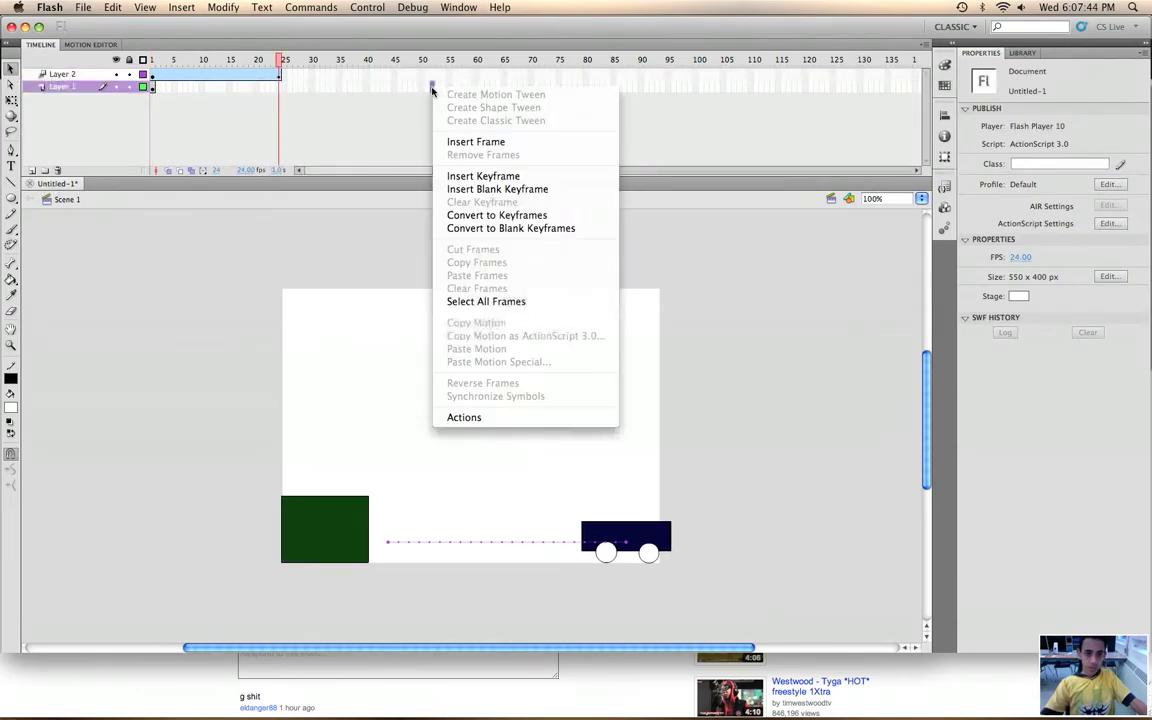
{"action": "right_click", "coordinate": [370, 86]}
{"action": "left_click", "coordinate": [415, 141]}
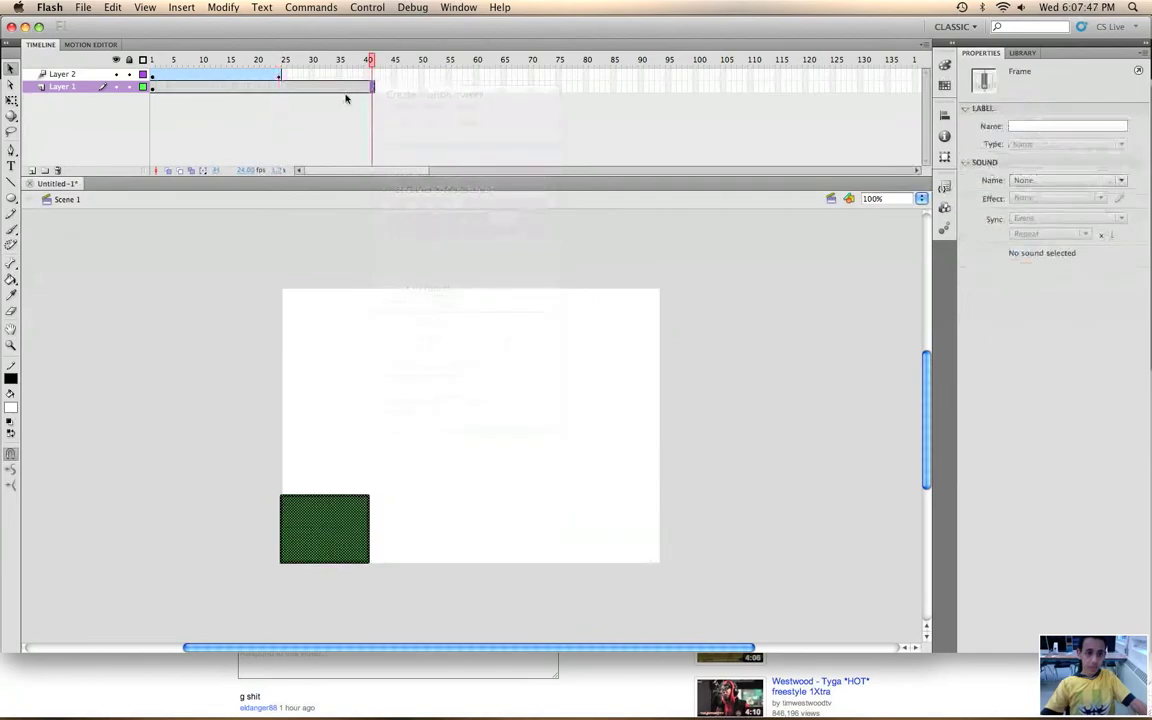
{"action": "mouse_move", "coordinate": [368, 60]}
{"action": "left_mouse_down"}
{"action": "mouse_move", "coordinate": [315, 75]}
{"action": "mouse_move", "coordinate": [152, 62]}
{"action": "left_mouse_up"}
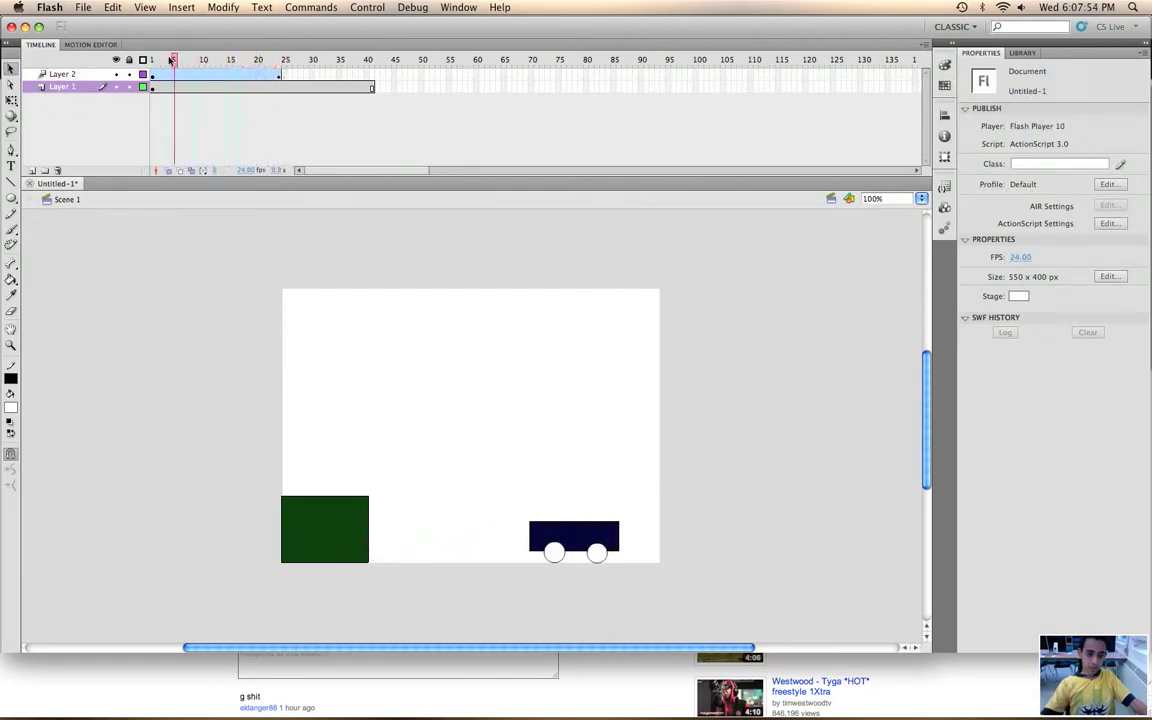
Add Layer 3 and draw a jagged starburst outline with straight lines in the upper-left.
{"action": "left_click", "coordinate": [32, 170]}
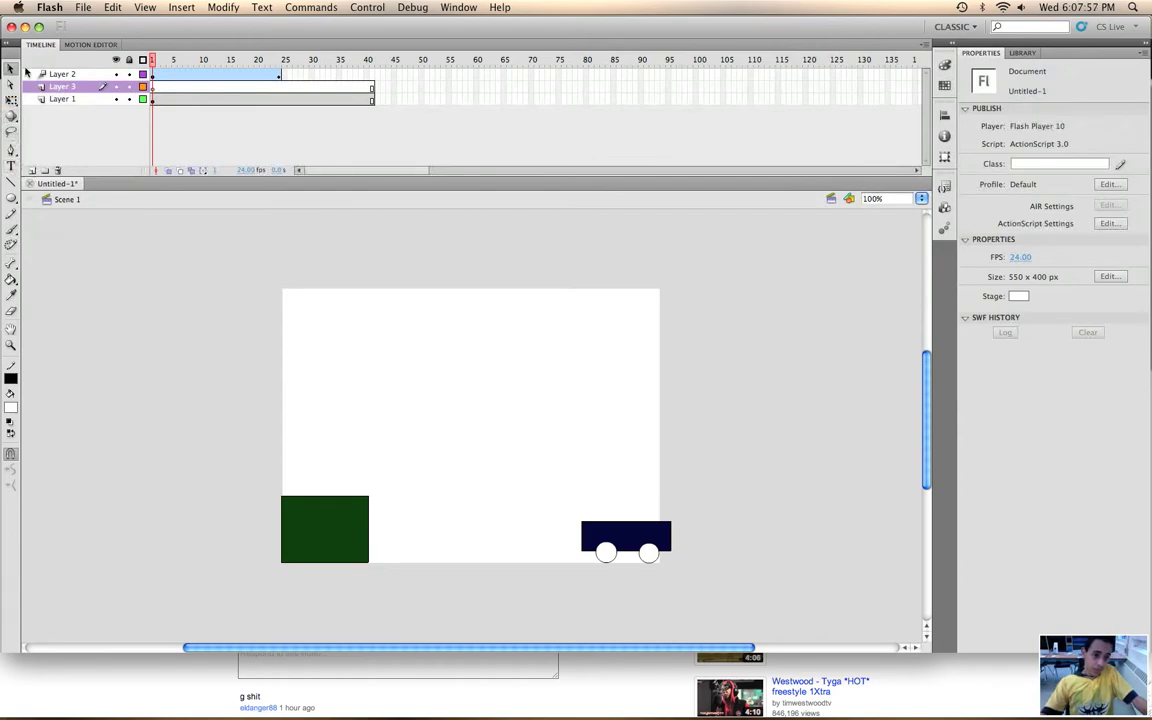
{"action": "left_click", "coordinate": [11, 182]}
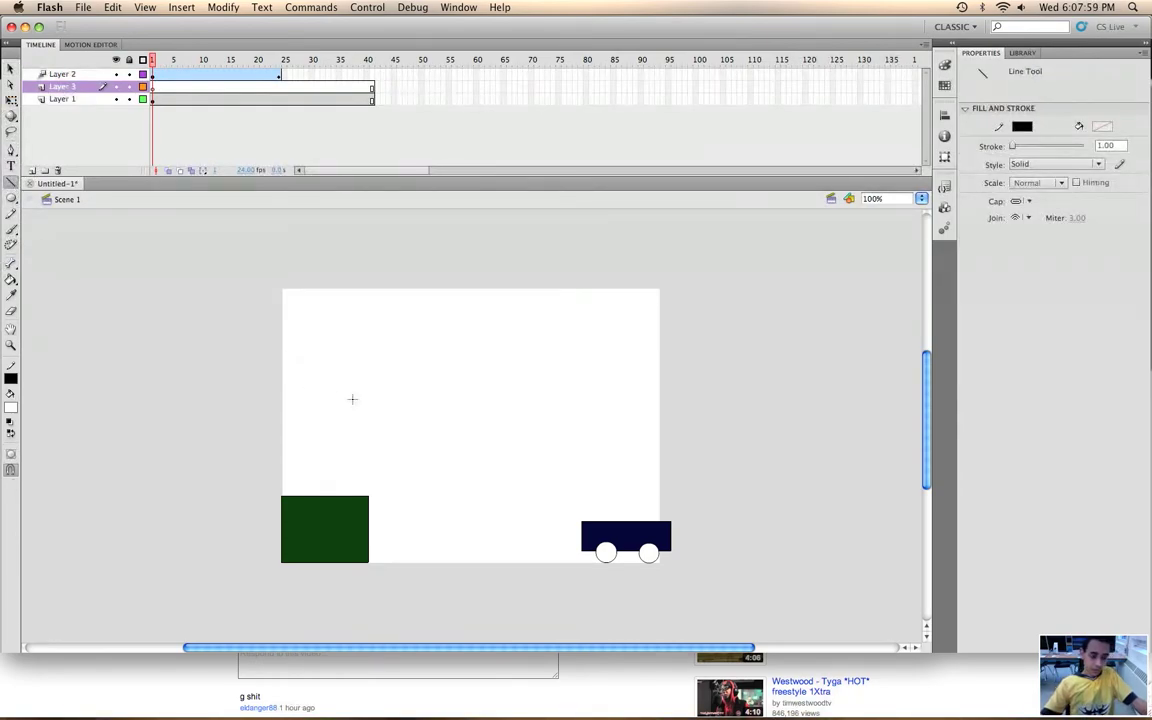
{"action": "mouse_move", "coordinate": [350, 392]}
{"action": "left_mouse_down"}
{"action": "mouse_move", "coordinate": [303, 346]}
{"action": "mouse_move", "coordinate": [374, 367]}
{"action": "mouse_move", "coordinate": [397, 325]}
{"action": "mouse_move", "coordinate": [398, 356]}
{"action": "mouse_move", "coordinate": [453, 325]}
{"action": "mouse_move", "coordinate": [457, 370]}
{"action": "left_mouse_up"}
{"action": "key", "text": "ctrl+z"}
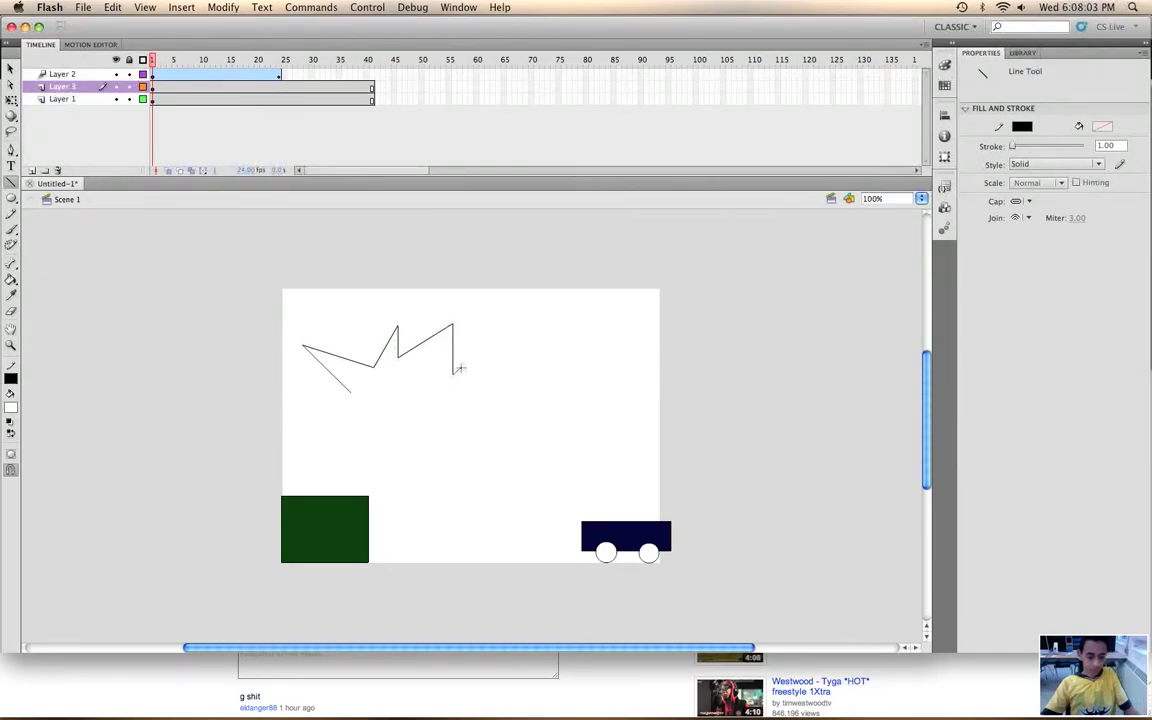
{"action": "mouse_move", "coordinate": [453, 325]}
{"action": "left_mouse_down"}
{"action": "mouse_move", "coordinate": [420, 375]}
{"action": "mouse_move", "coordinate": [464, 350]}
{"action": "mouse_move", "coordinate": [449, 394]}
{"action": "mouse_move", "coordinate": [490, 388]}
{"action": "mouse_move", "coordinate": [440, 409]}
{"action": "mouse_move", "coordinate": [465, 430]}
{"action": "mouse_move", "coordinate": [411, 402]}
{"action": "mouse_move", "coordinate": [400, 453]}
{"action": "mouse_move", "coordinate": [390, 409]}
{"action": "mouse_move", "coordinate": [355, 443]}
{"action": "mouse_move", "coordinate": [369, 405]}
{"action": "mouse_move", "coordinate": [302, 405]}
{"action": "mouse_move", "coordinate": [334, 388]}
{"action": "left_mouse_up"}
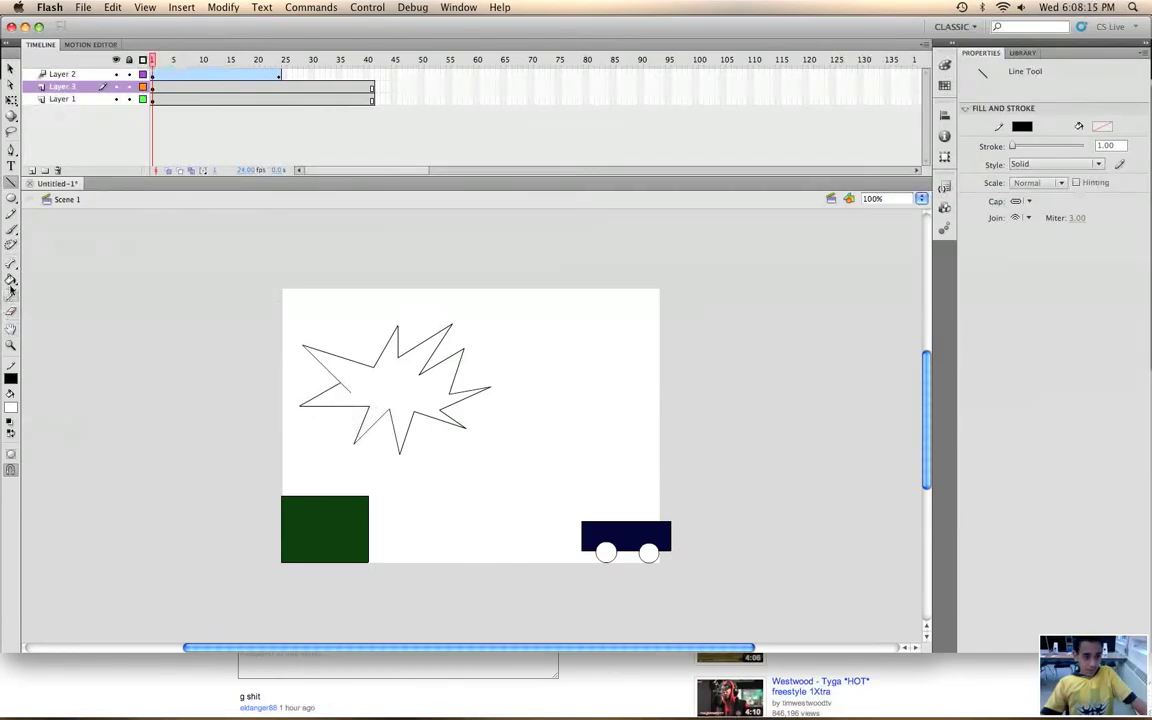
Fill the starburst with red (#FF0000) using the Paint Bucket.
{"action": "left_click", "coordinate": [10, 407]}
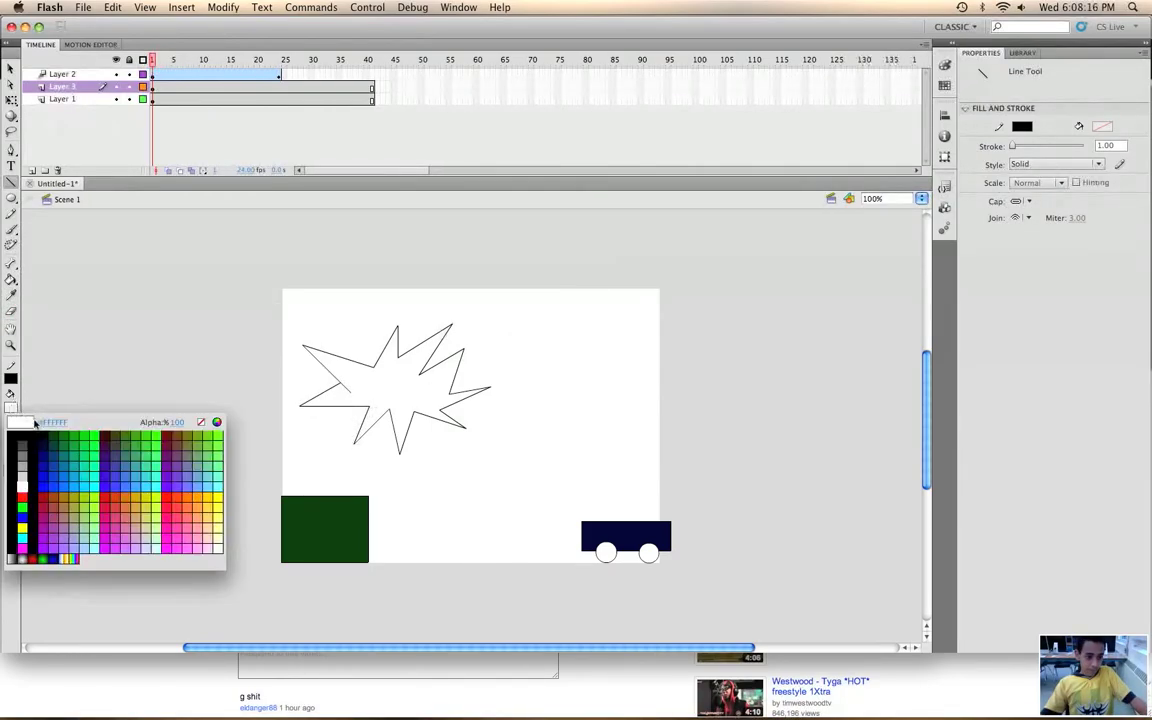
{"action": "left_click", "coordinate": [23, 496]}
{"action": "left_click", "coordinate": [10, 282]}
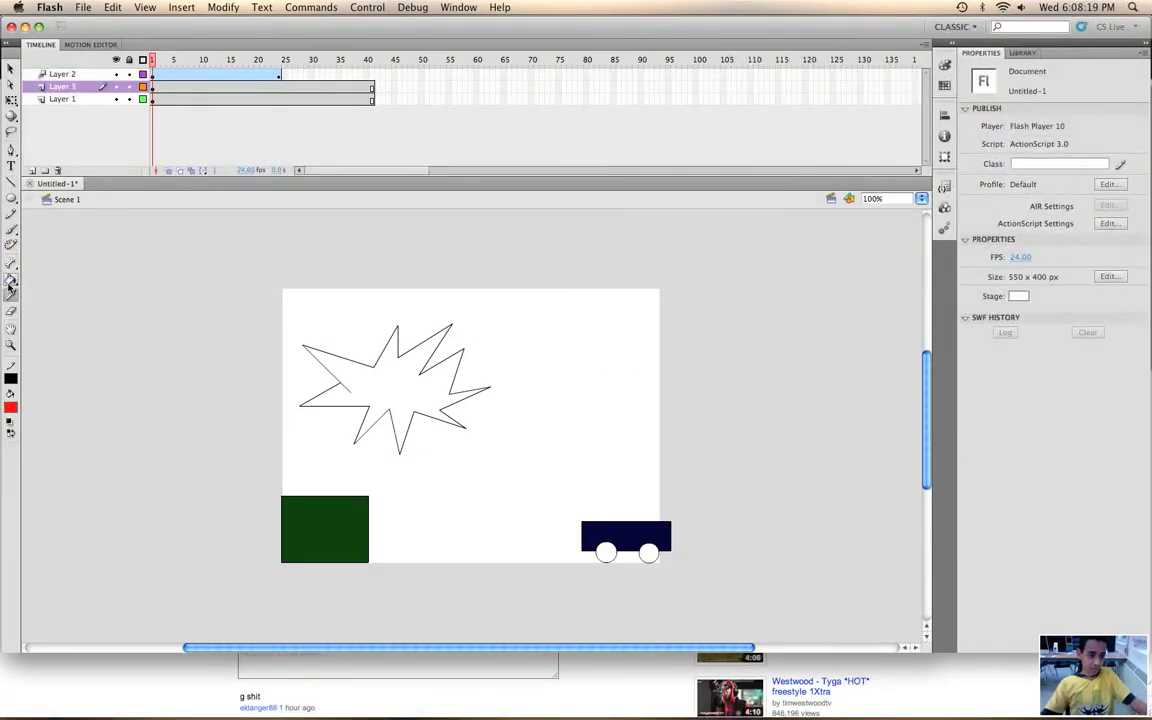
{"action": "left_click", "coordinate": [10, 281]}
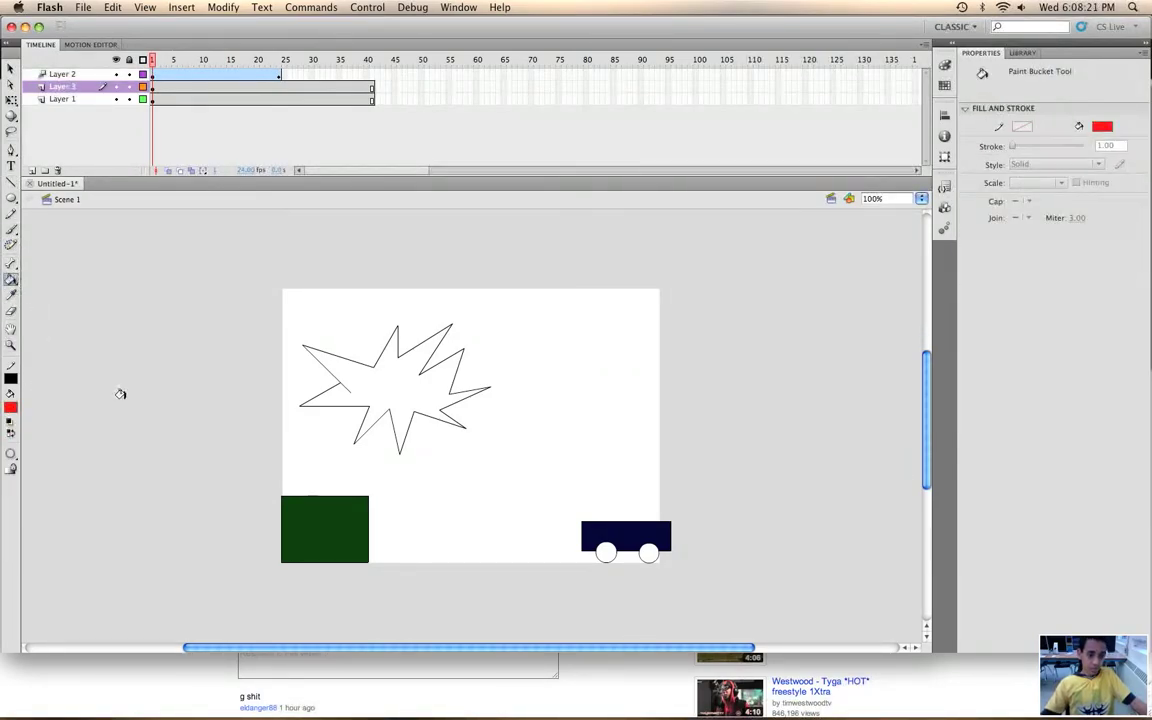
{"action": "left_click", "coordinate": [386, 383]}
Select the red starburst and move it down onto the green square.
{"action": "left_click", "coordinate": [10, 68]}
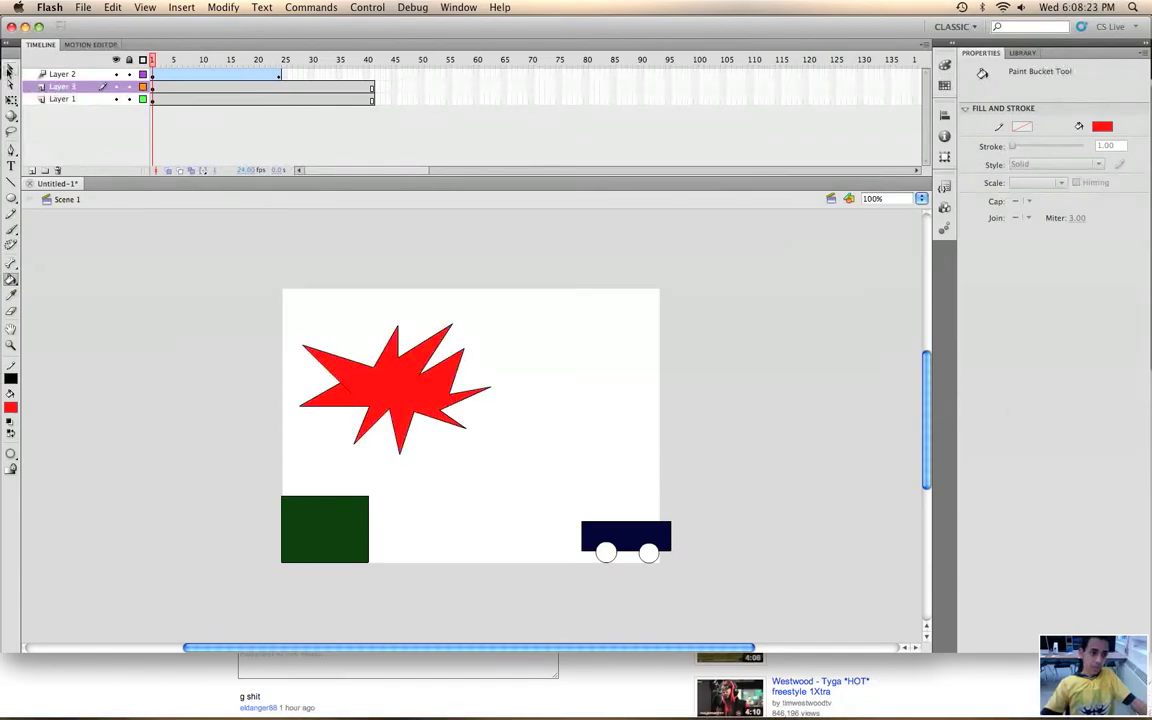
{"action": "left_click_drag", "start_coordinate": [230, 268], "coordinate": [514, 465]}
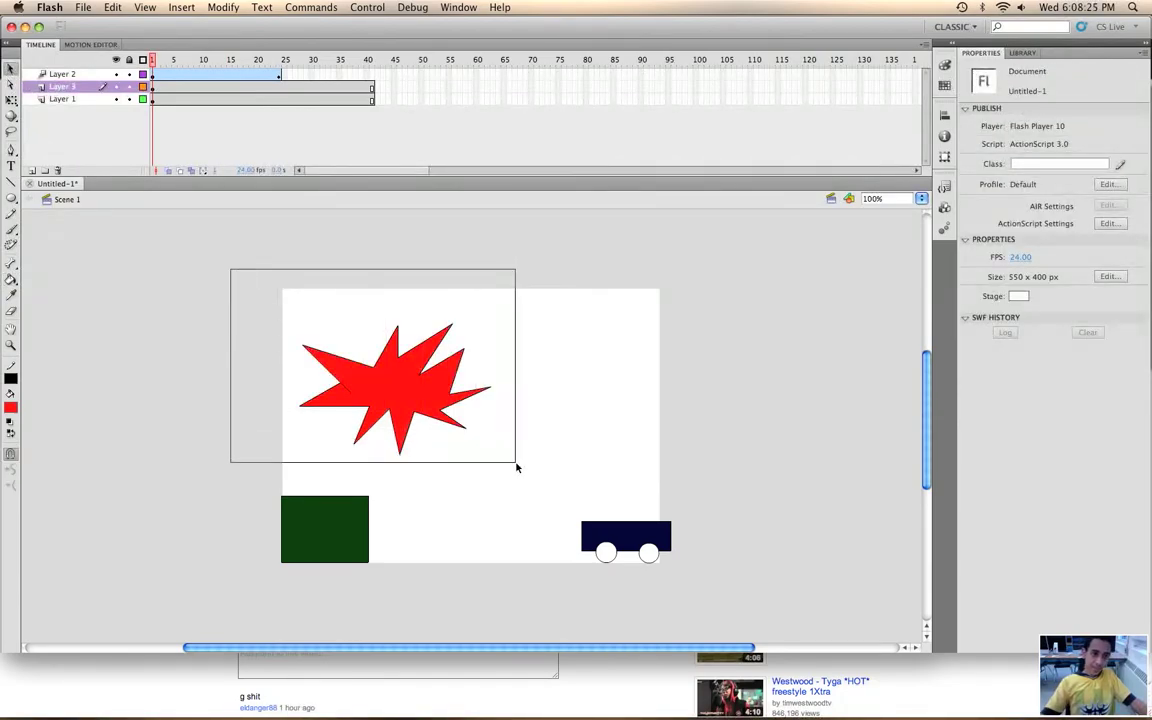
{"action": "left_click_drag", "start_coordinate": [376, 385], "coordinate": [371, 538]}
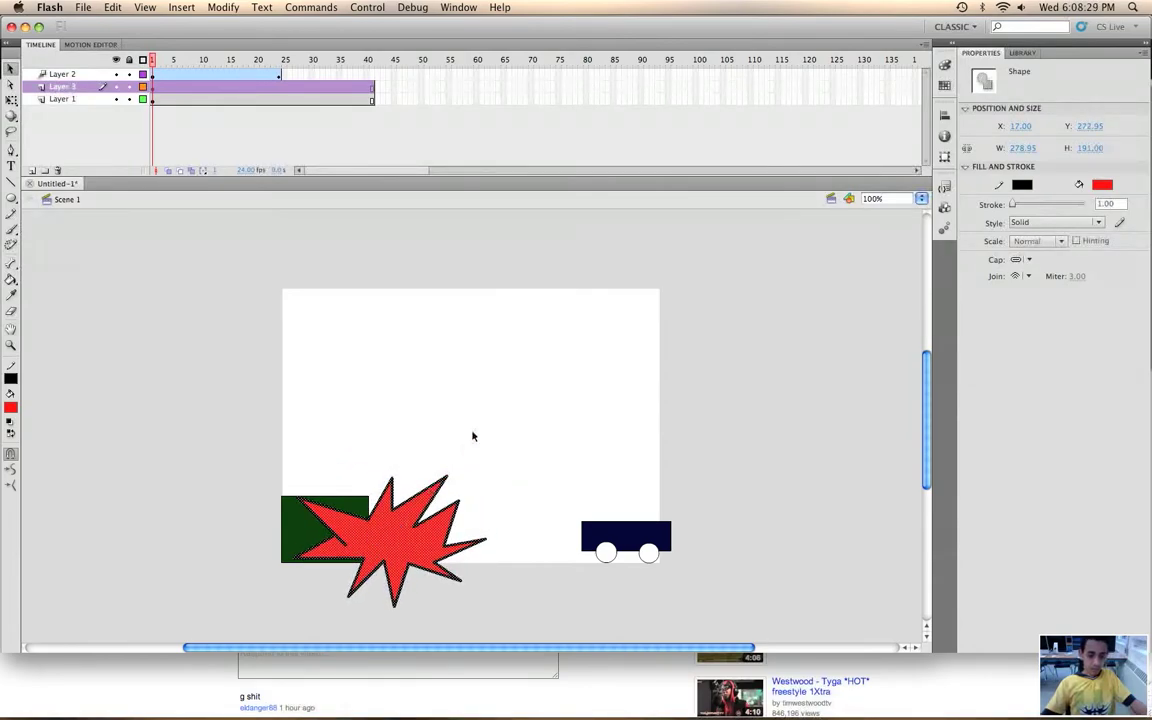
{"action": "left_click", "coordinate": [518, 536]}
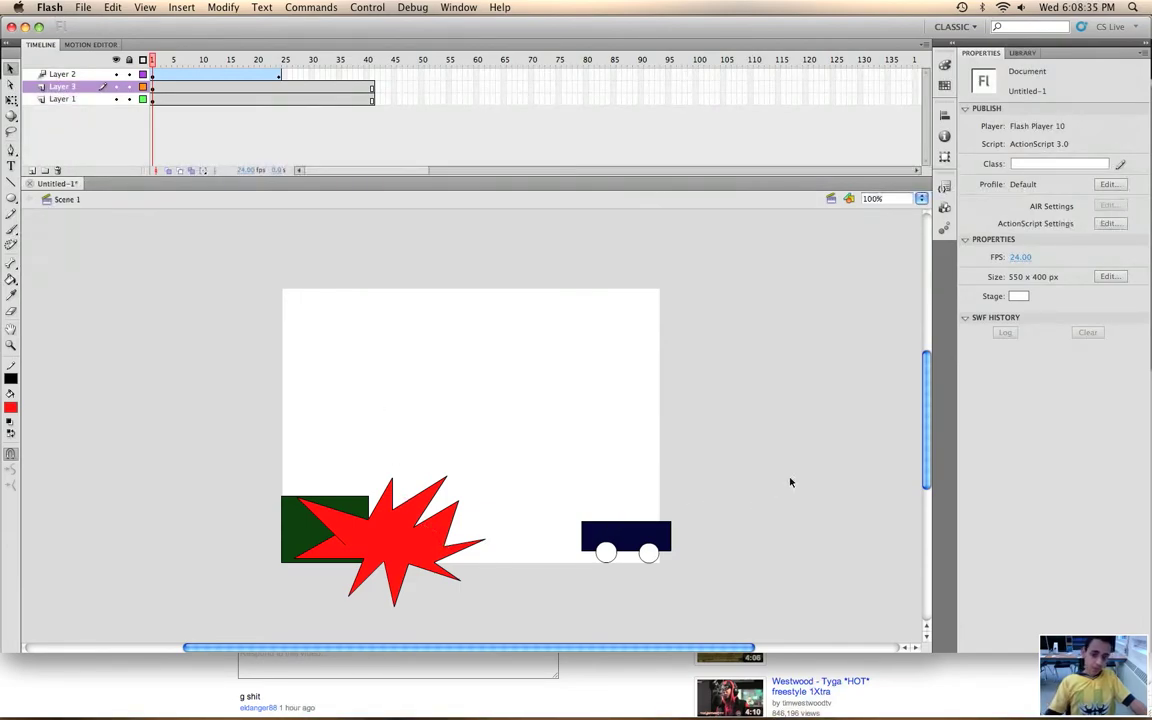
Select the stage shapes and pick Layer 3's starburst in the Timeline.
{"action": "left_click_drag", "start_coordinate": [790, 483], "coordinate": [160, 593]}
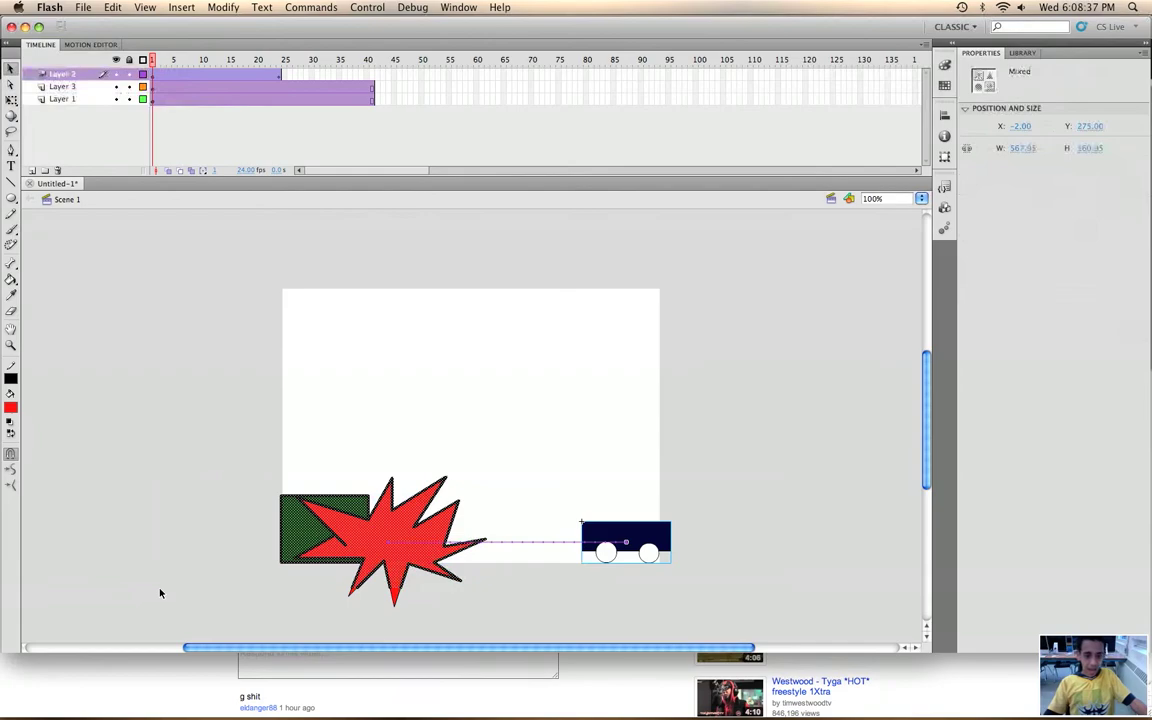
{"action": "left_click", "coordinate": [501, 471]}
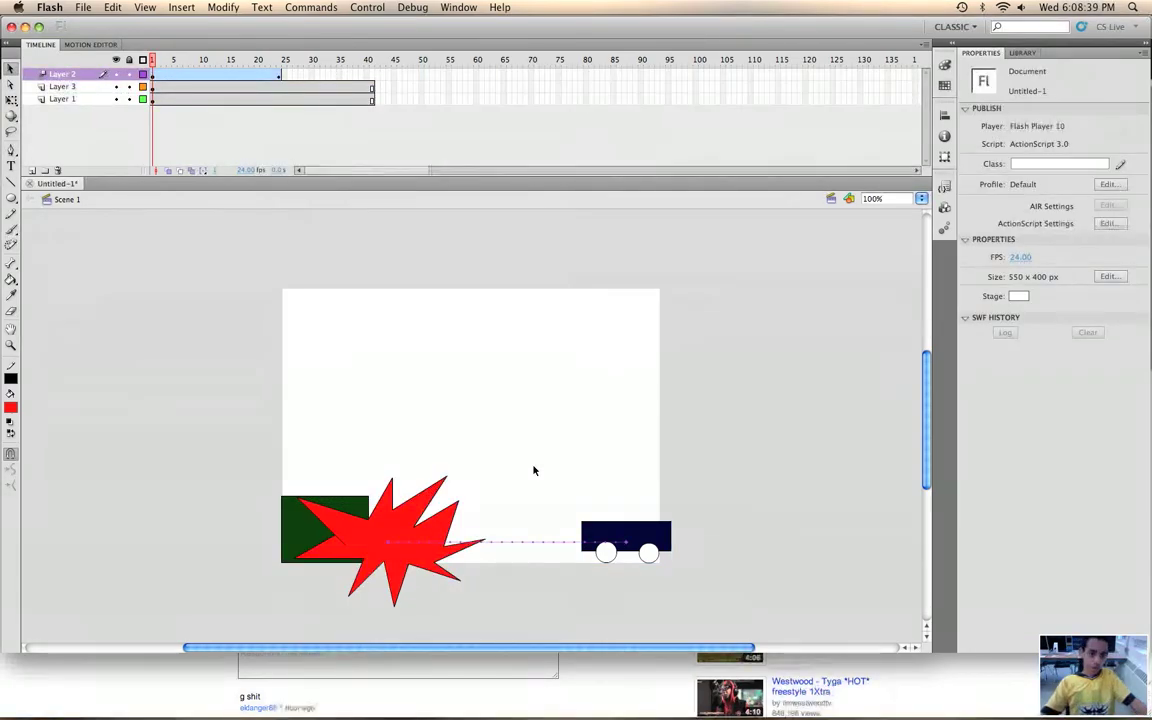
{"action": "mouse_move", "coordinate": [753, 410]}
{"action": "left_mouse_down"}
{"action": "mouse_move", "coordinate": [180, 622]}
{"action": "mouse_move", "coordinate": [489, 477]}
{"action": "left_mouse_up"}
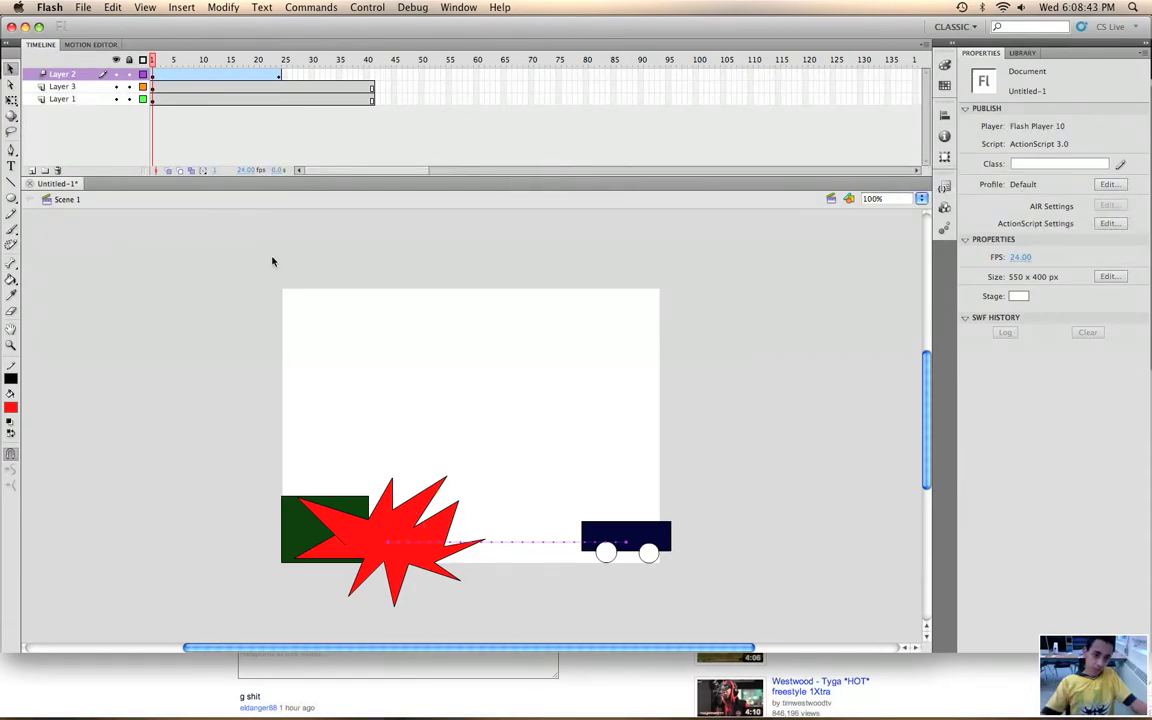
{"action": "left_click", "coordinate": [163, 76]}
{"action": "left_click", "coordinate": [95, 75]}
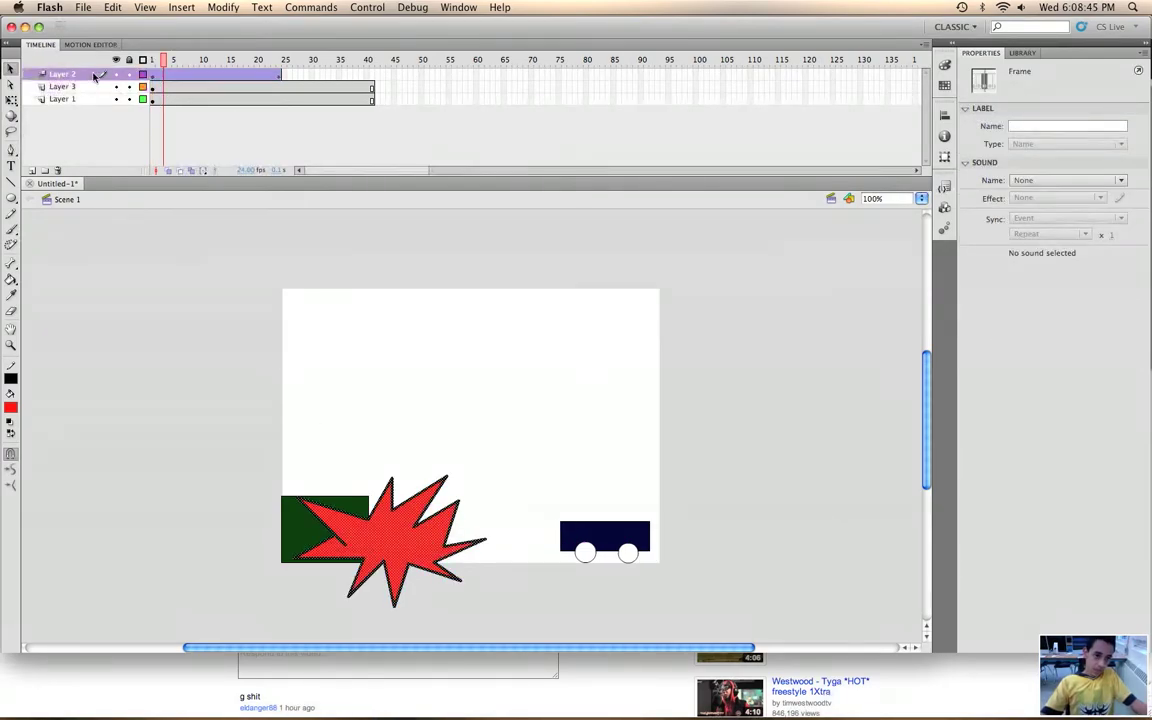
{"action": "left_click", "coordinate": [78, 86]}
{"action": "left_click", "coordinate": [73, 99]}
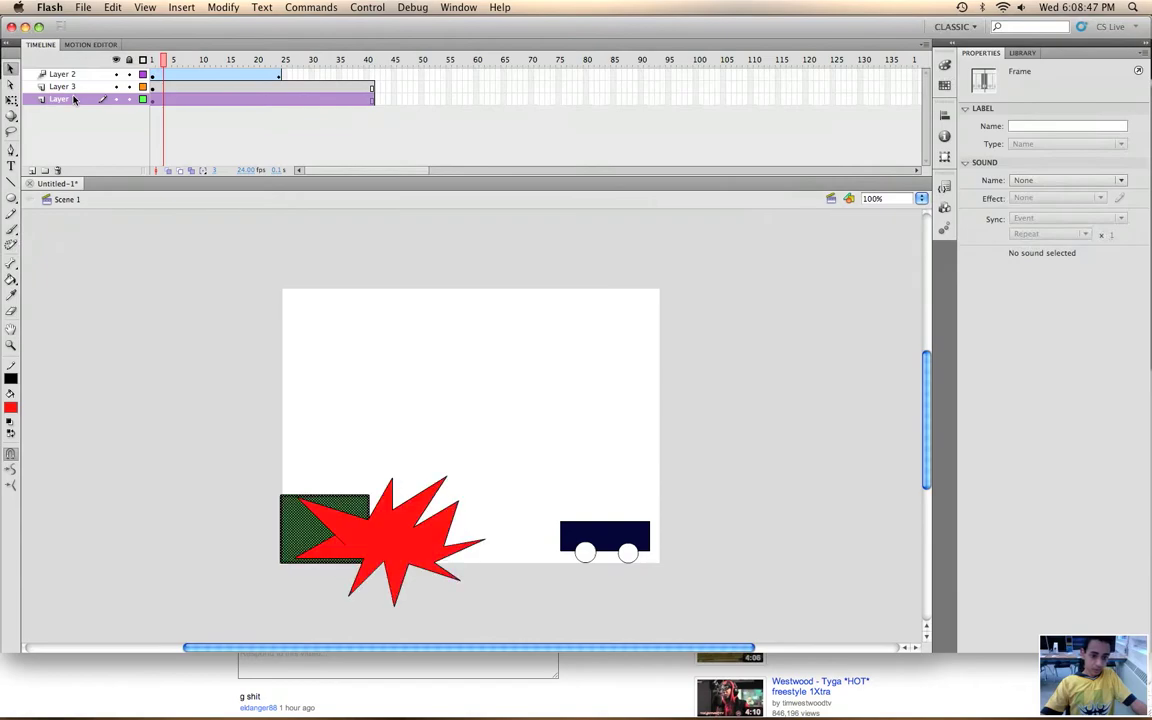
{"action": "left_click", "coordinate": [73, 87]}
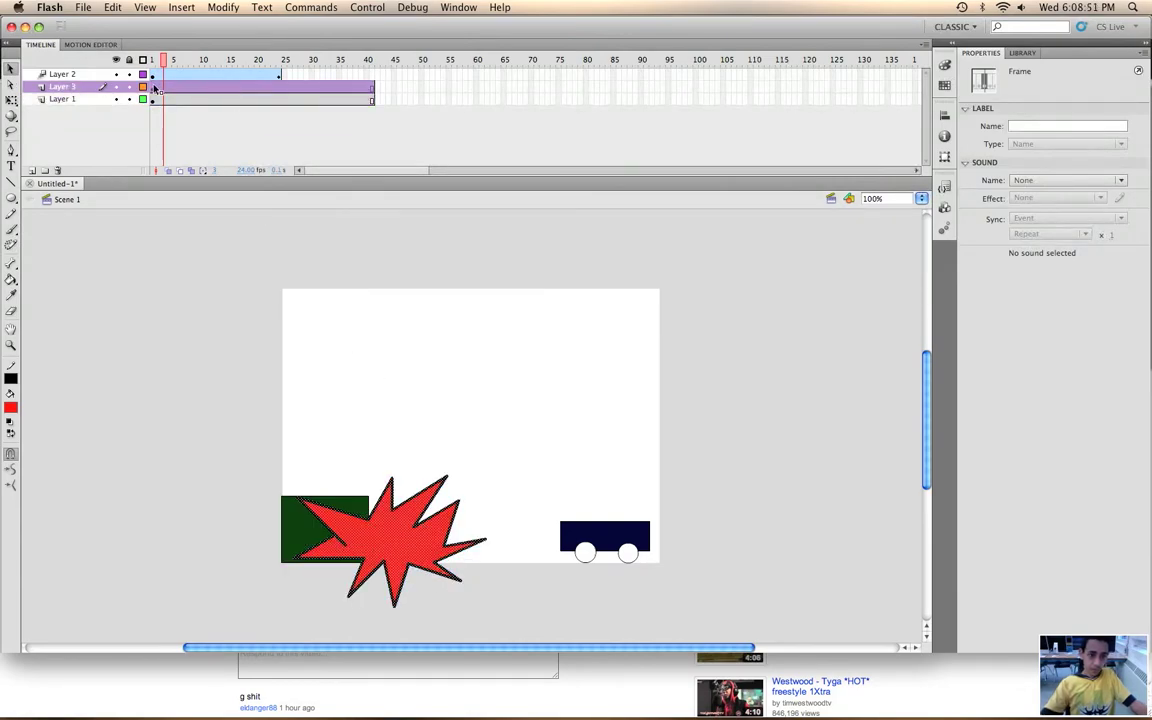
Drag Layer 3's frames right to start near frame 25 and scrub to check.
{"action": "left_click", "coordinate": [390, 90]}
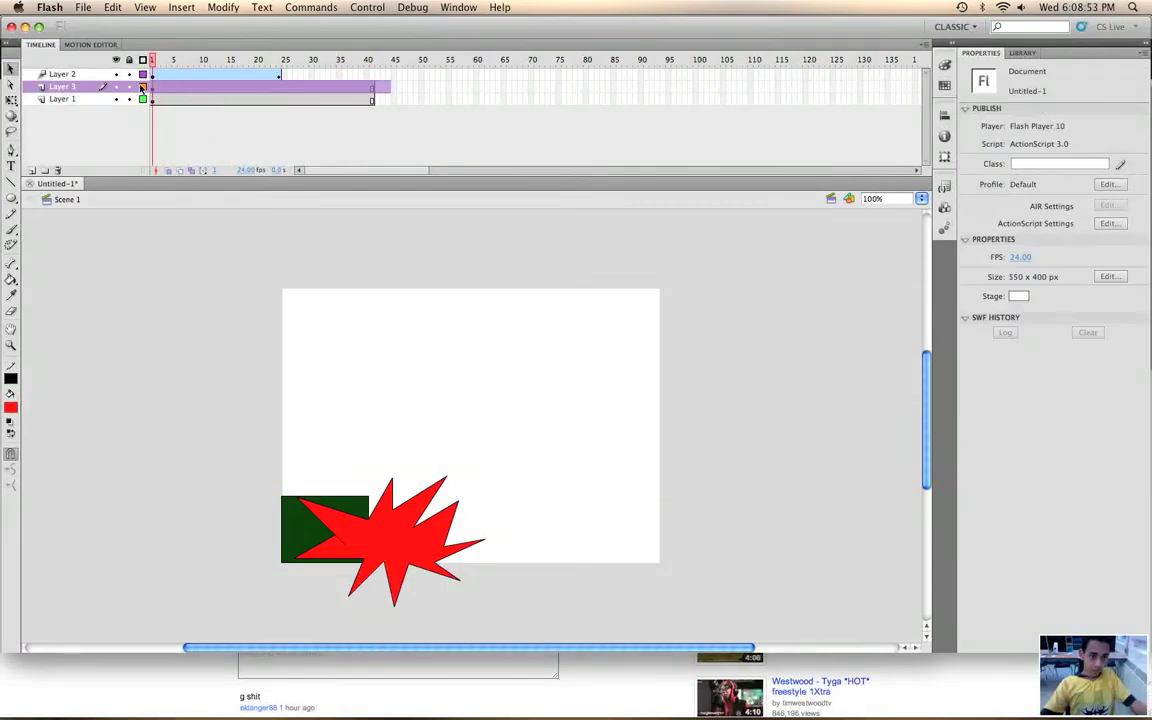
{"action": "left_click", "coordinate": [152, 87]}
{"action": "left_click_drag", "start_coordinate": [170, 92], "coordinate": [290, 93]}
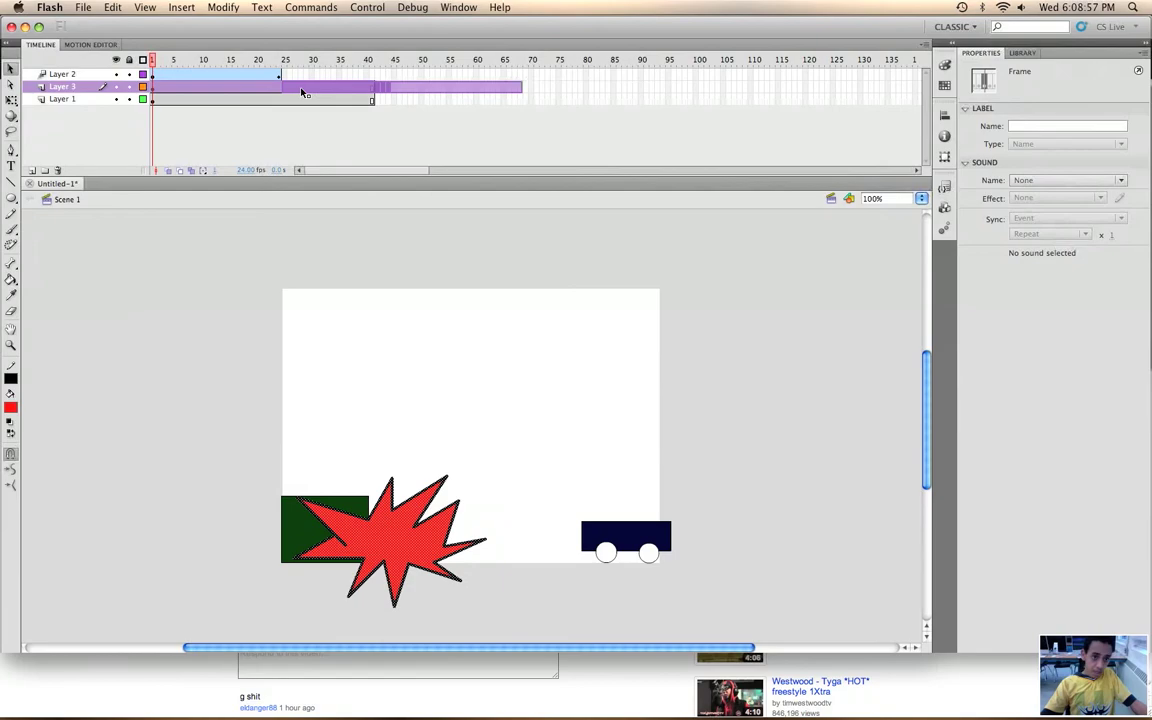
{"action": "left_click_drag", "start_coordinate": [290, 93], "coordinate": [302, 94]}
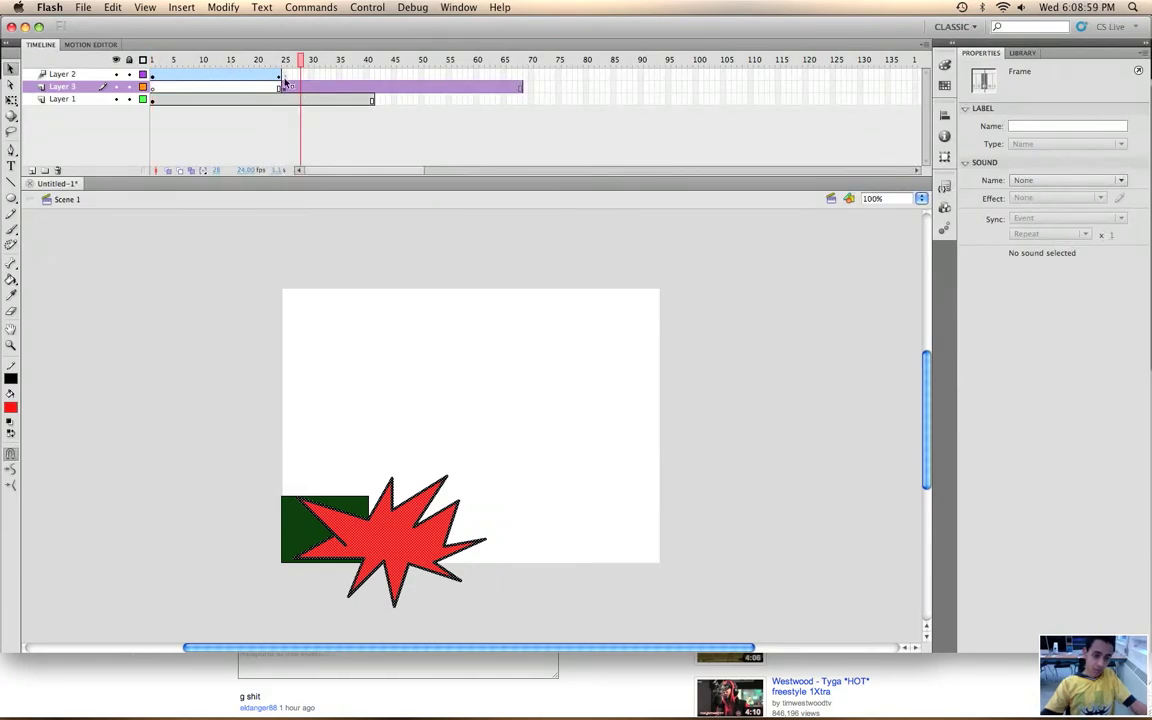
{"action": "mouse_move", "coordinate": [302, 62]}
{"action": "left_mouse_down"}
{"action": "mouse_move", "coordinate": [242, 62]}
{"action": "mouse_move", "coordinate": [318, 62]}
{"action": "mouse_move", "coordinate": [148, 62]}
{"action": "left_mouse_up"}
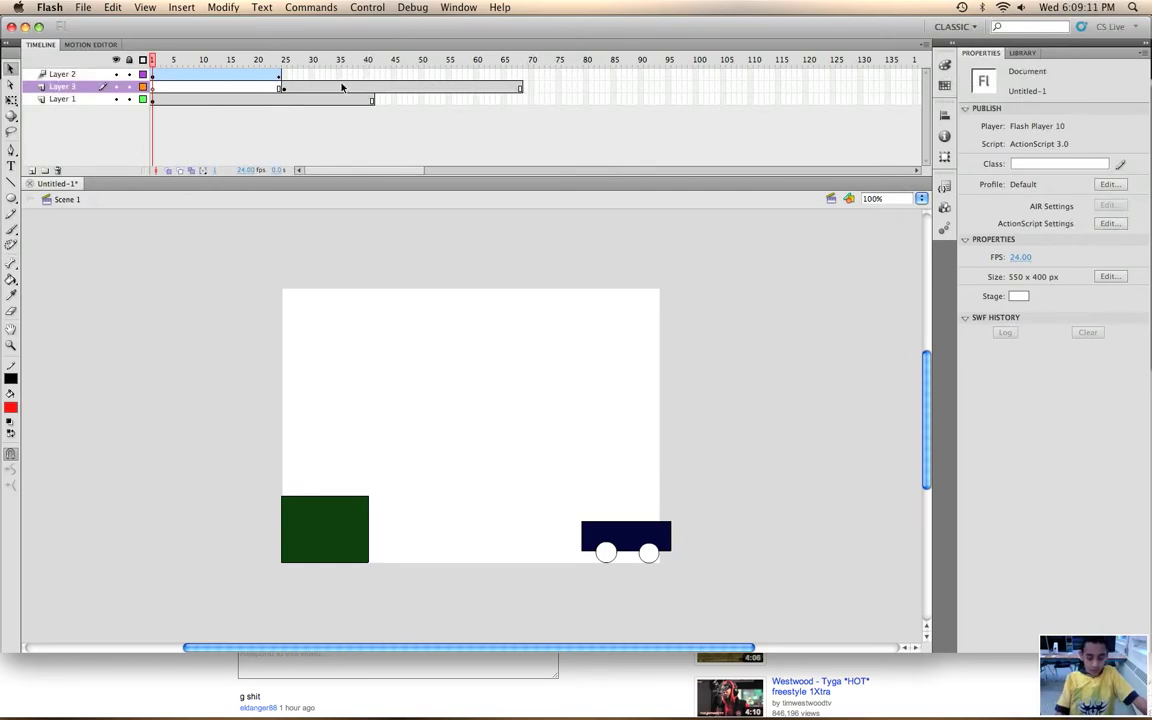
Play the crash animation, then select the unused frames from about 42 onward on all layers.
{"action": "key", "text": "Return"}
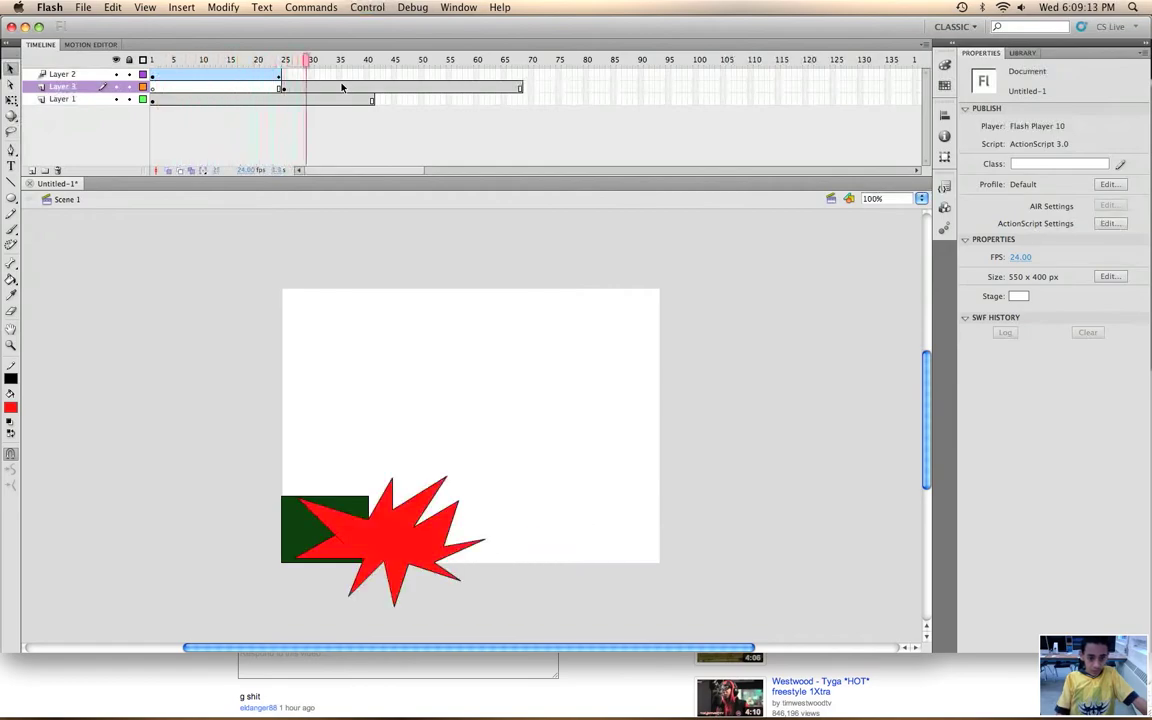
{"action": "key", "text": "Return"}
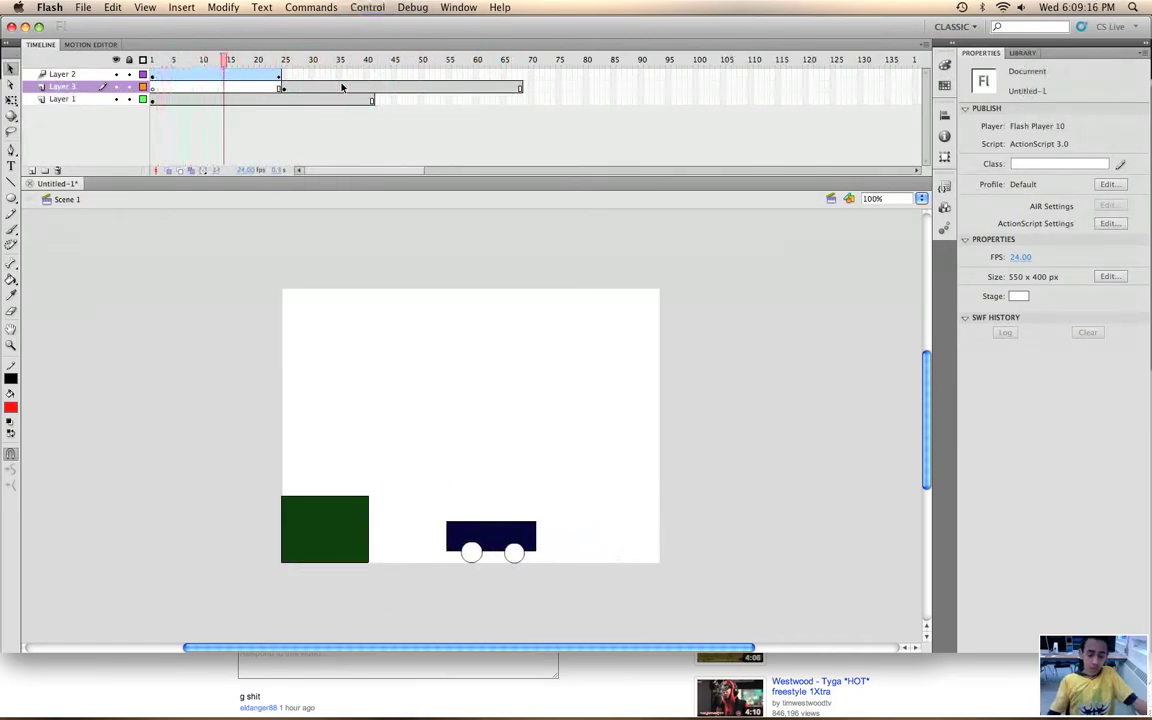
{"action": "key", "text": "Return"}
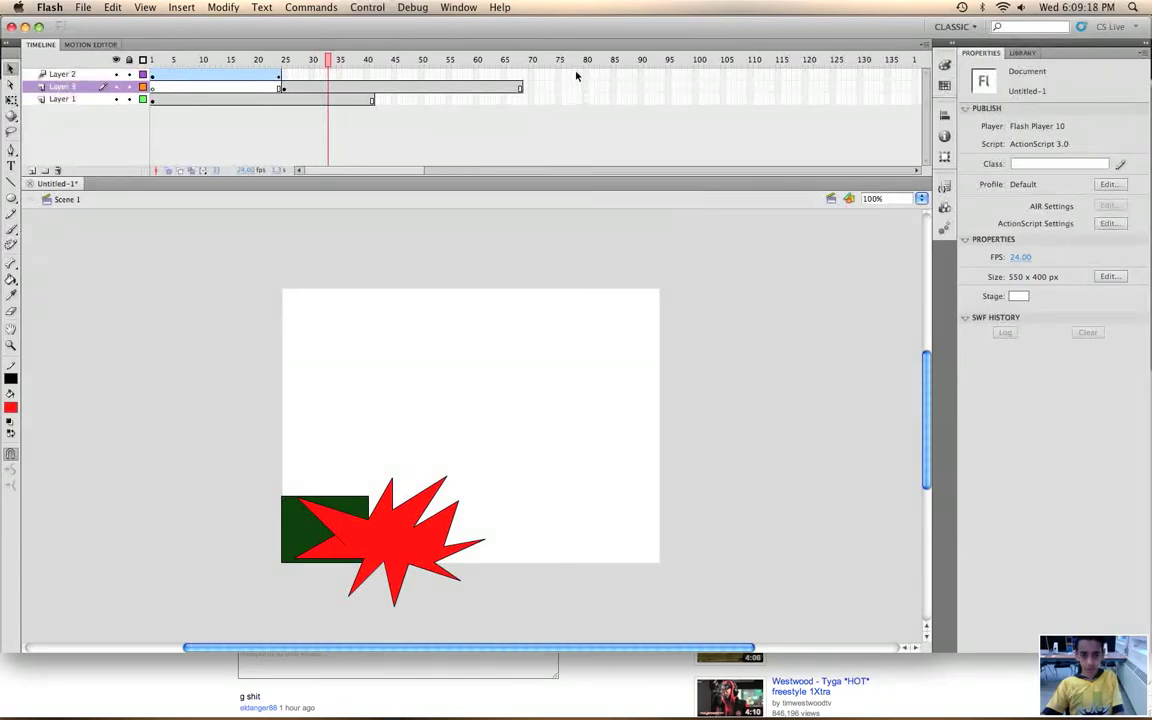
{"action": "left_click_drag", "start_coordinate": [573, 72], "coordinate": [398, 116]}
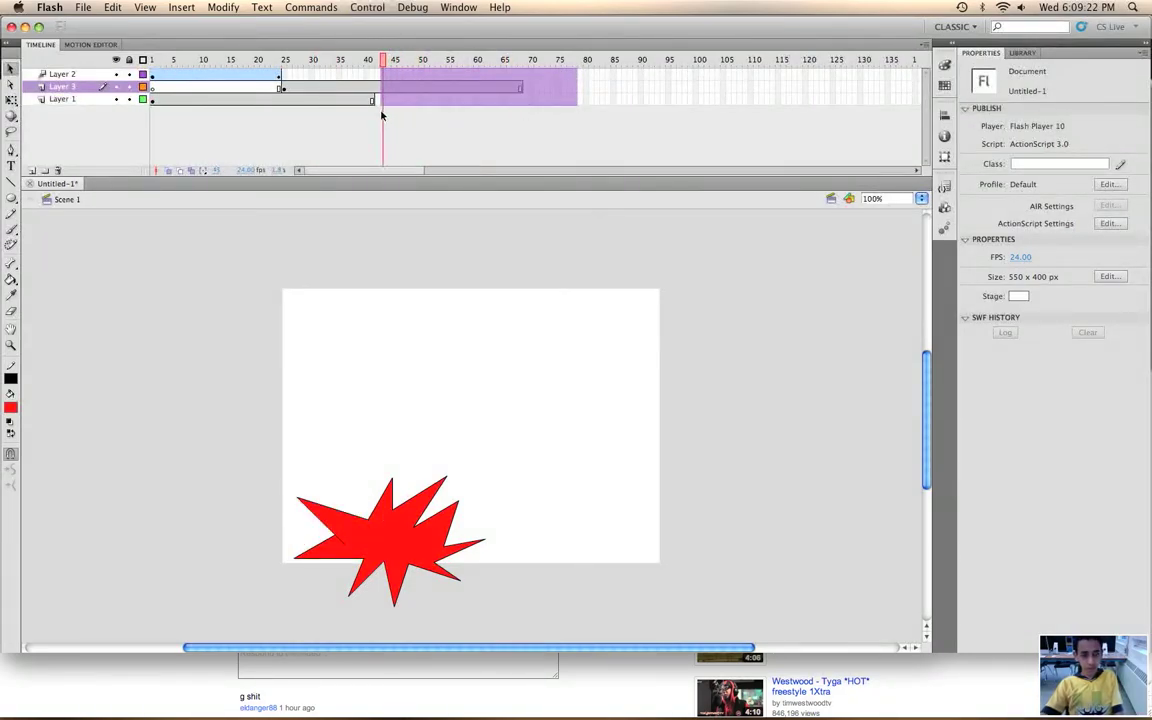
{"action": "left_click_drag", "start_coordinate": [398, 116], "coordinate": [355, 116]}
Remove the trailing frames from all layers, including the starburst's layer.
{"action": "right_click", "coordinate": [430, 91]}
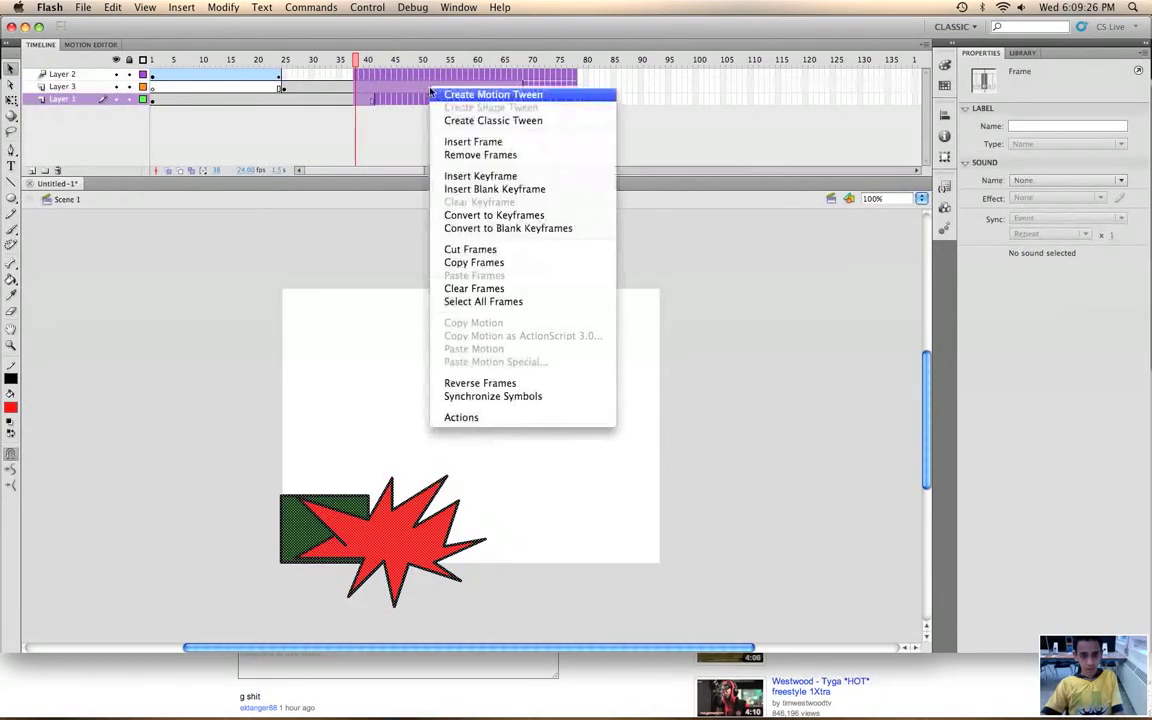
{"action": "left_click", "coordinate": [470, 156]}
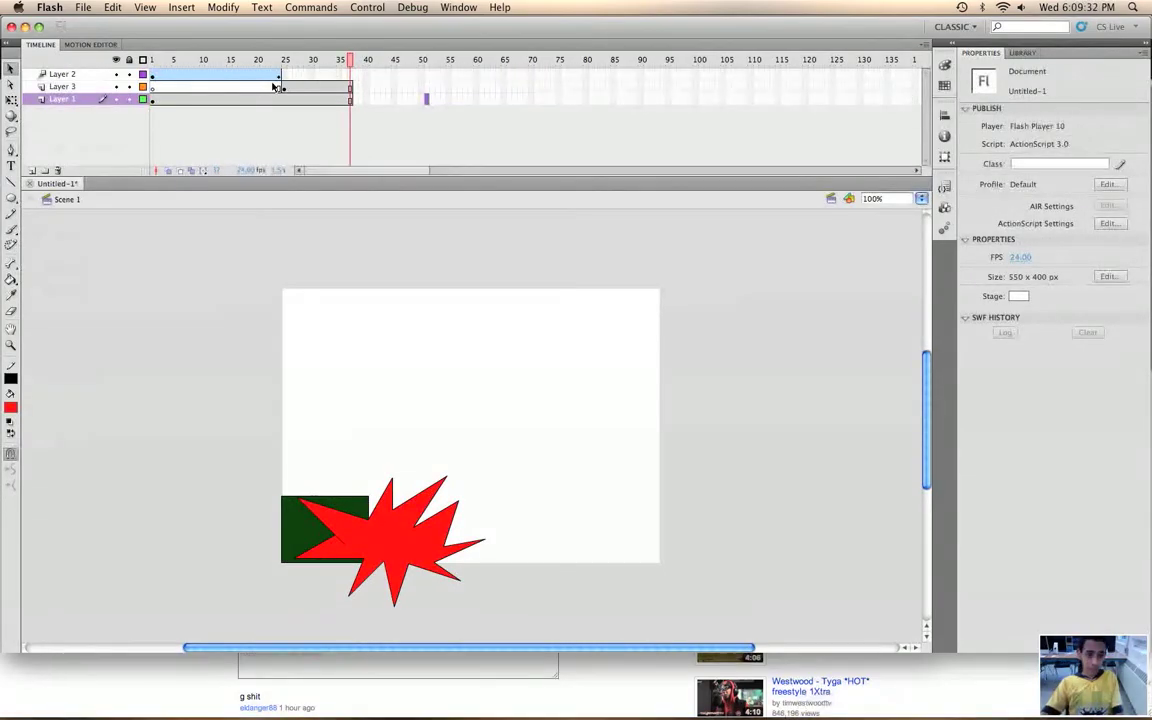
{"action": "left_click_drag", "start_coordinate": [280, 88], "coordinate": [173, 92]}
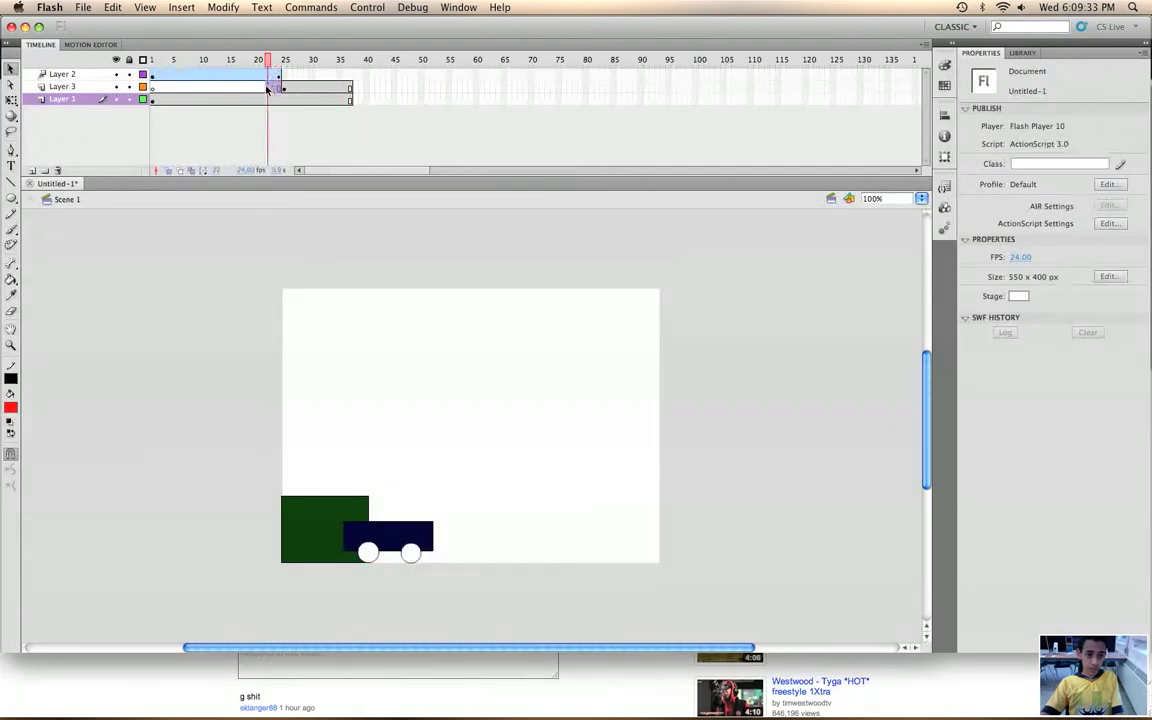
{"action": "left_click", "coordinate": [152, 87]}
{"action": "right_click", "coordinate": [170, 87]}
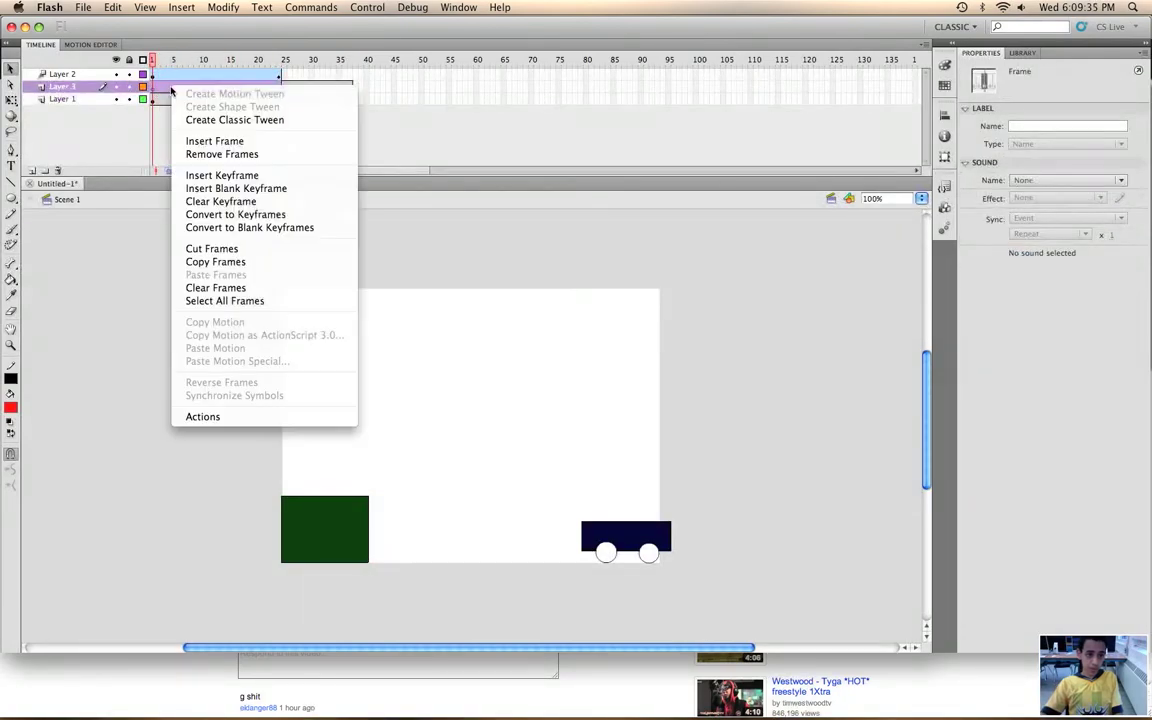
{"action": "left_click", "coordinate": [222, 154]}
{"action": "left_click", "coordinate": [481, 87]}
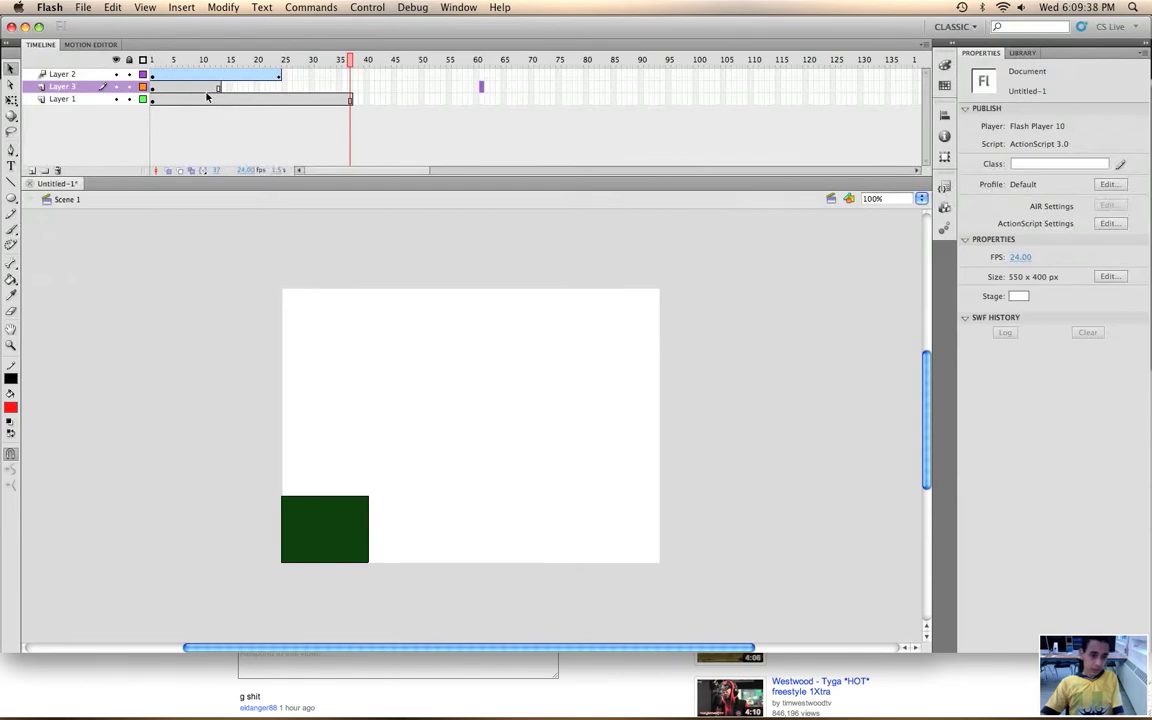
Undo and redo stray timeline edits so every layer ends at frame 37, then check frame 5.
{"action": "key", "text": "ctrl+z"}
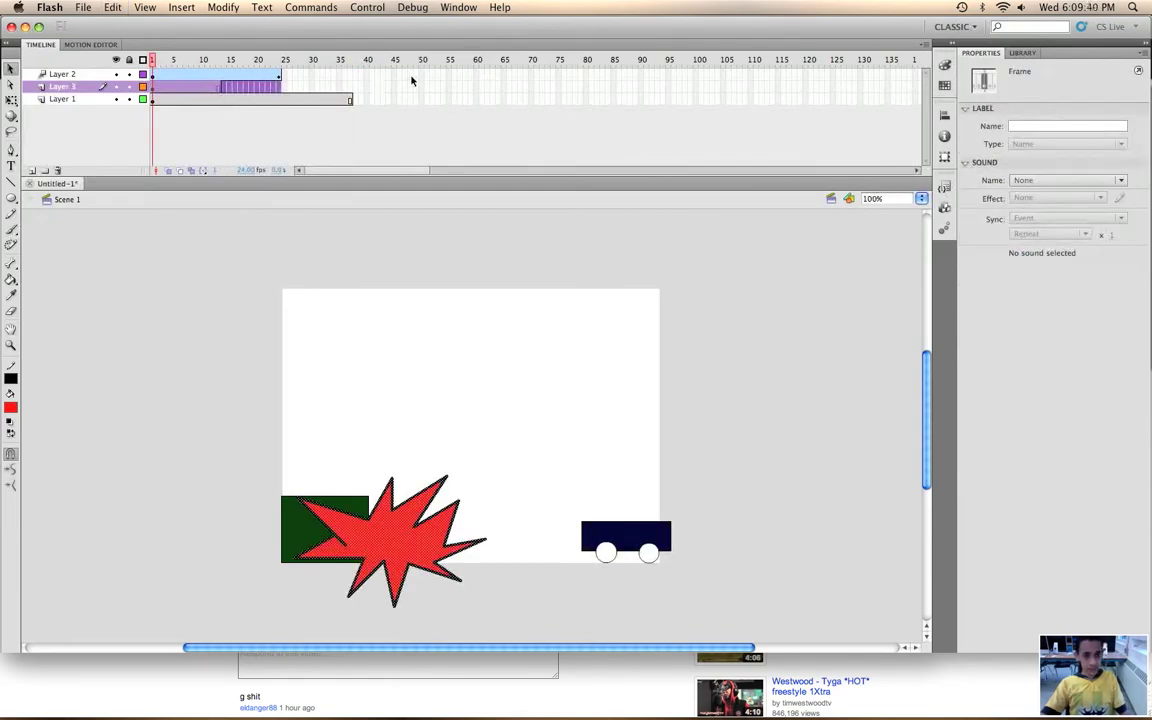
{"action": "key", "text": "ctrl+y"}
{"action": "key", "text": "ctrl+z"}
{"action": "key", "text": "ctrl+z"}
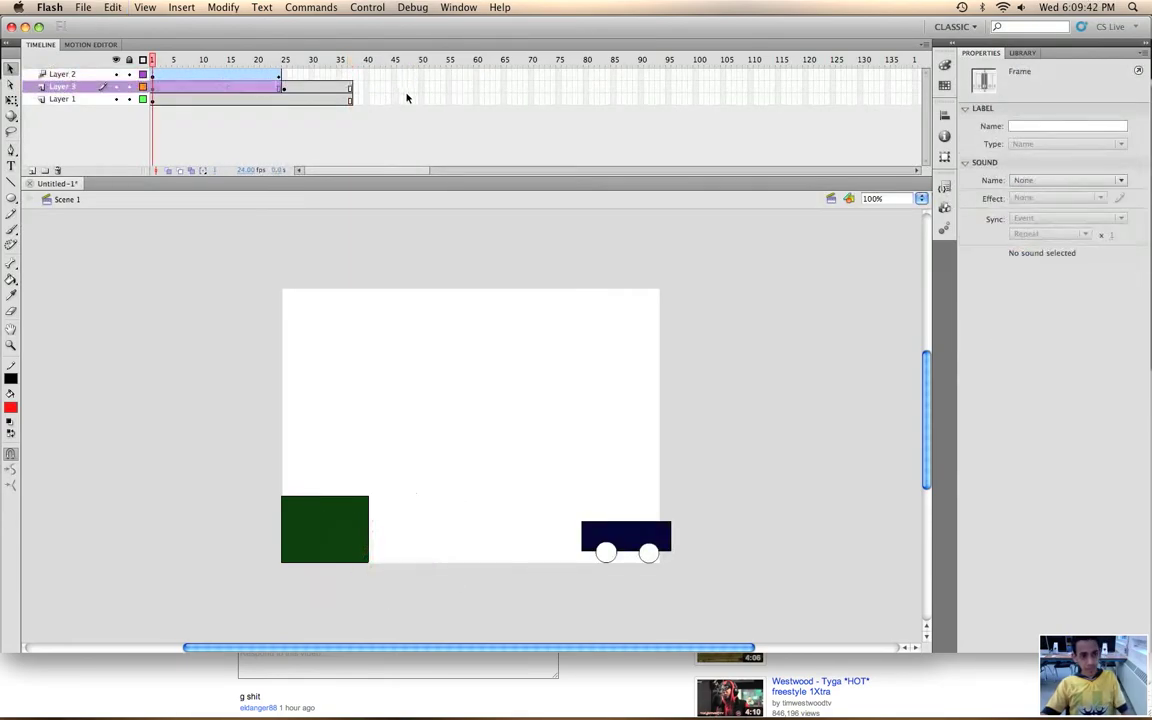
{"action": "key", "text": "ctrl+y"}
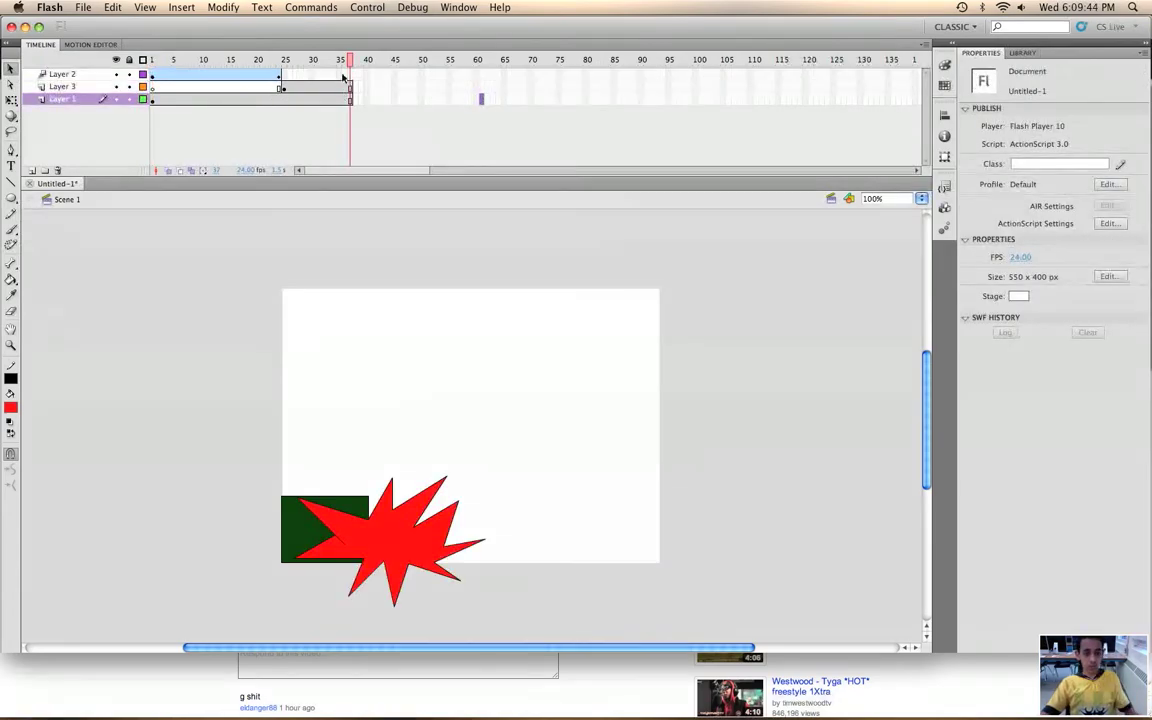
{"action": "left_click", "coordinate": [173, 59]}
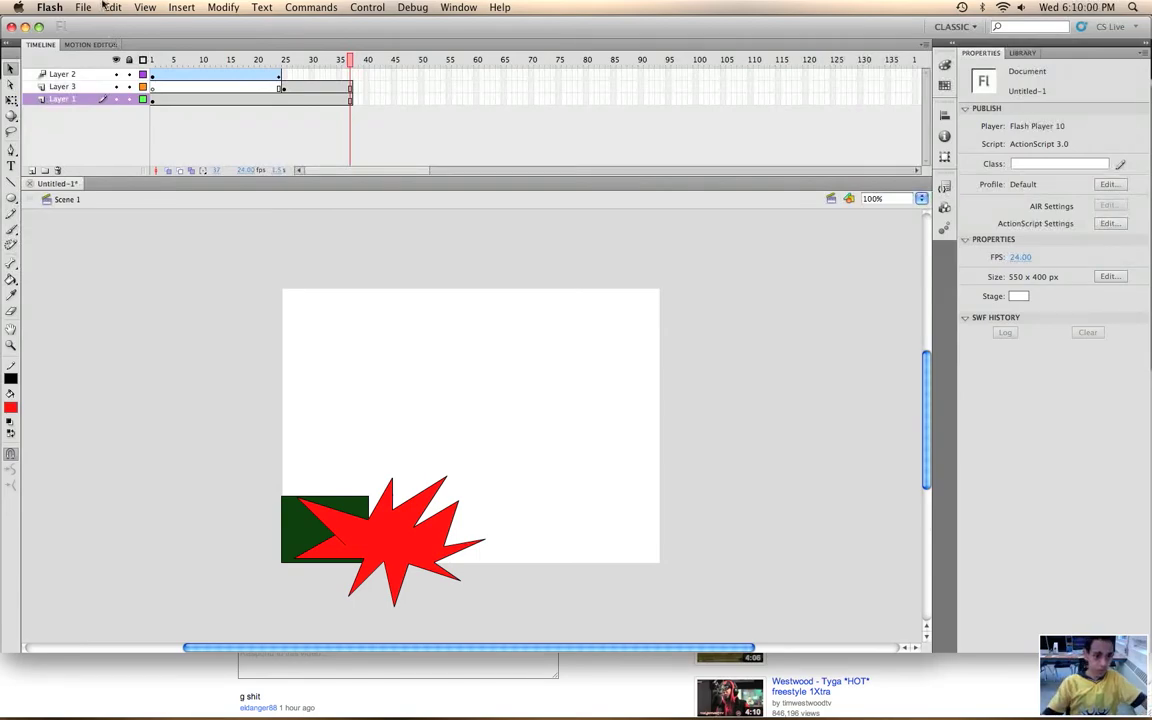
{"action": "left_click", "coordinate": [106, 7]}
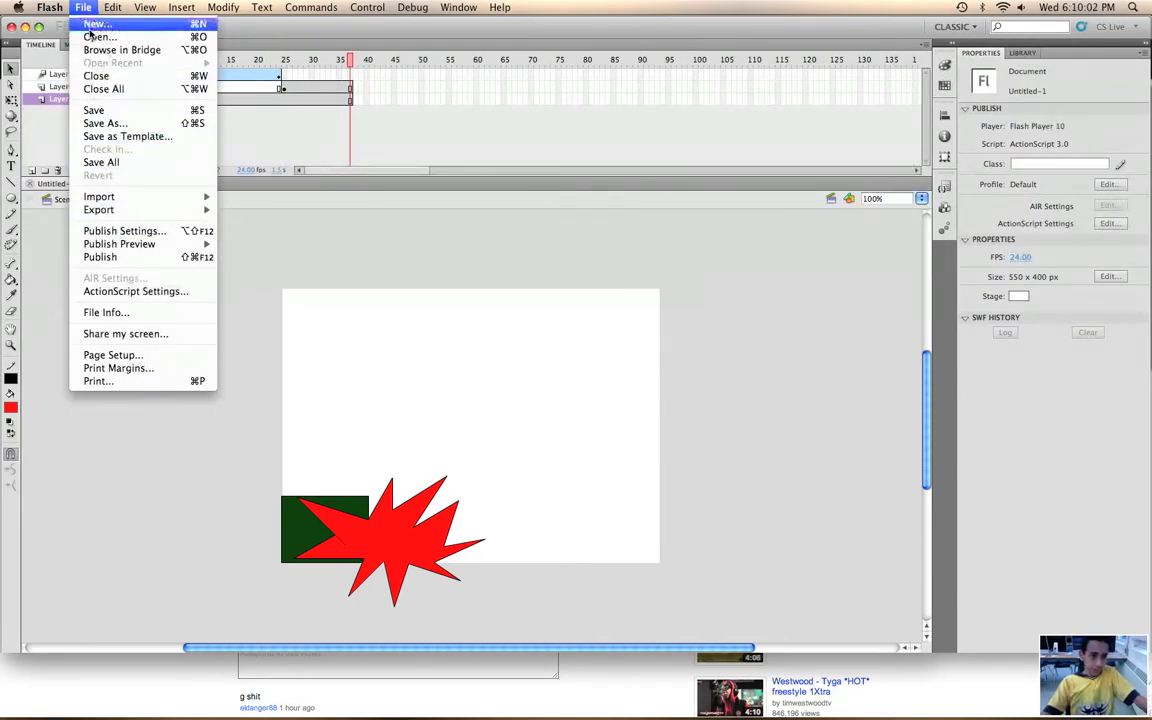
{"action": "mouse_move", "coordinate": [99, 210]}
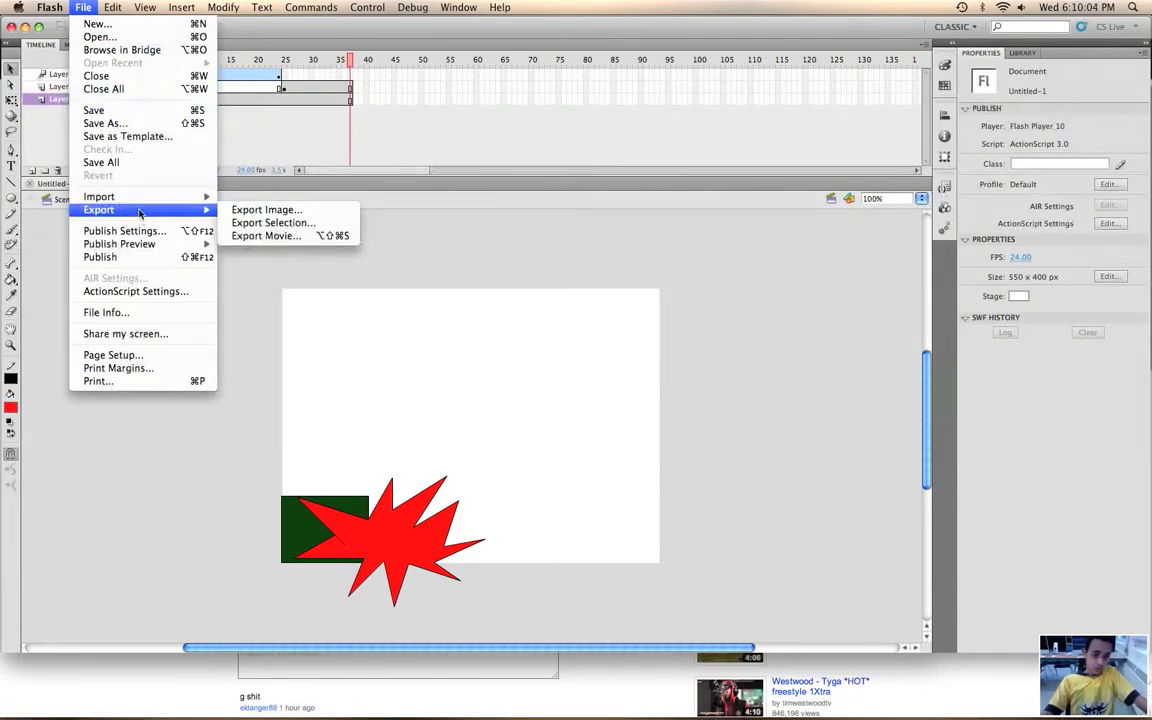
Start a movie export named 'Car Crash Animated' and review the format options.
{"action": "left_click", "coordinate": [270, 237]}
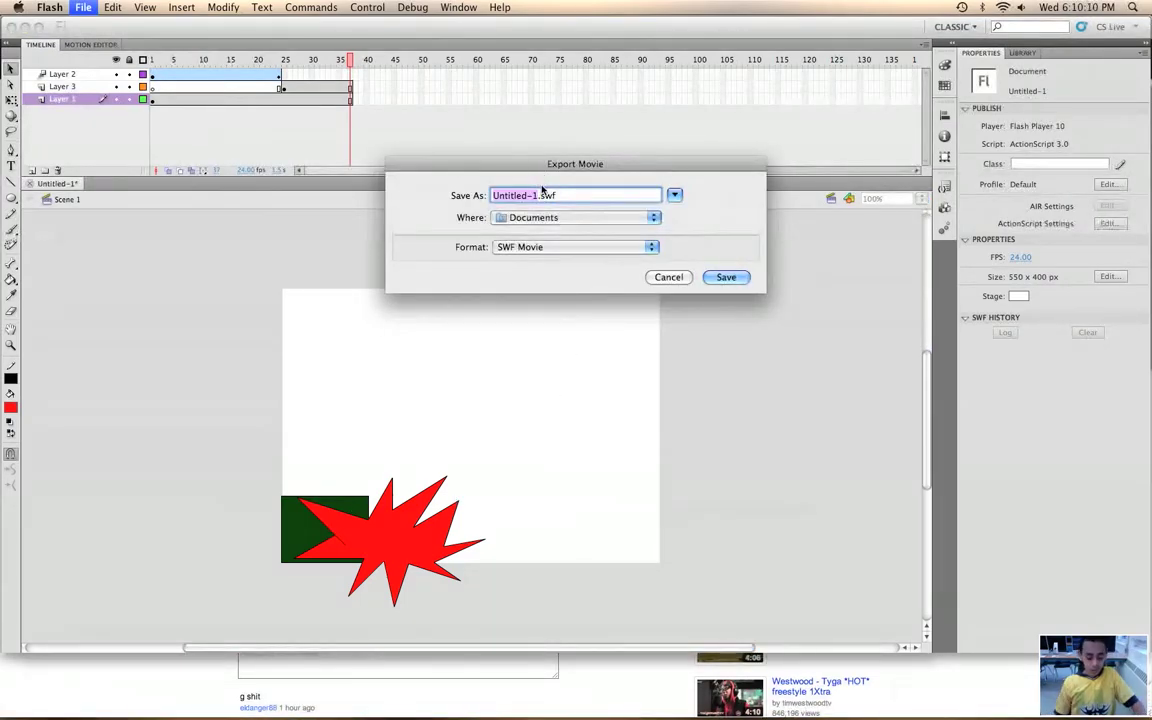
{"action": "type", "text": "Car "}
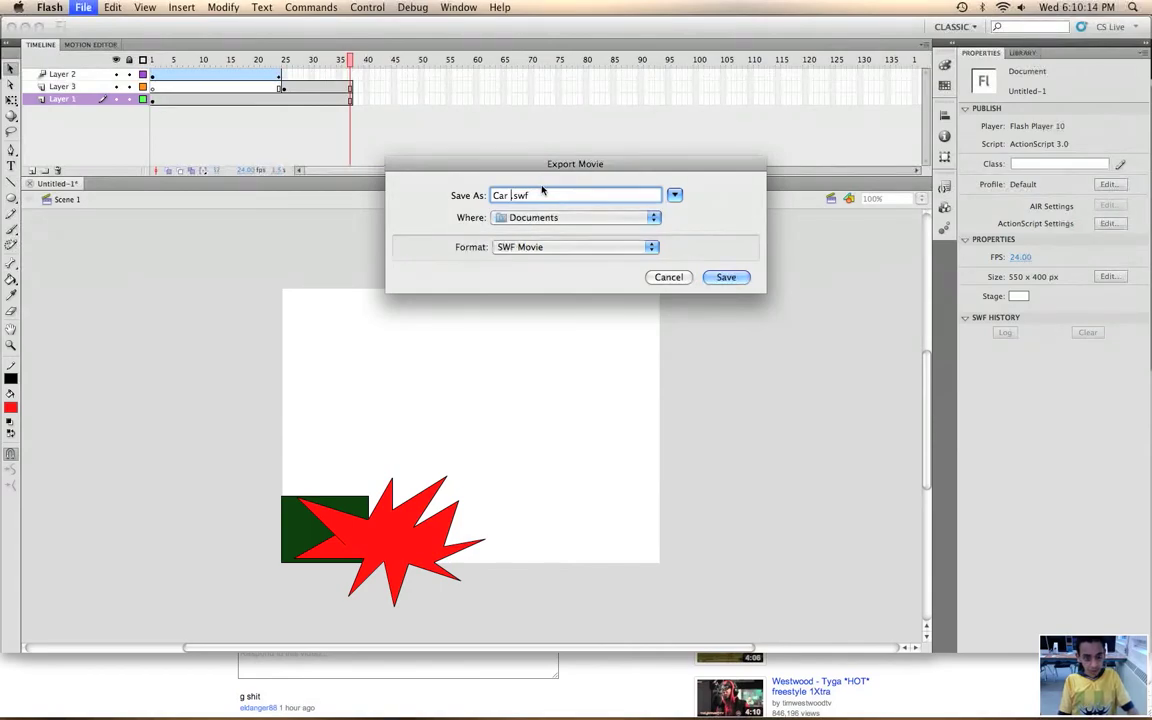
{"action": "type", "text": "Crash An"}
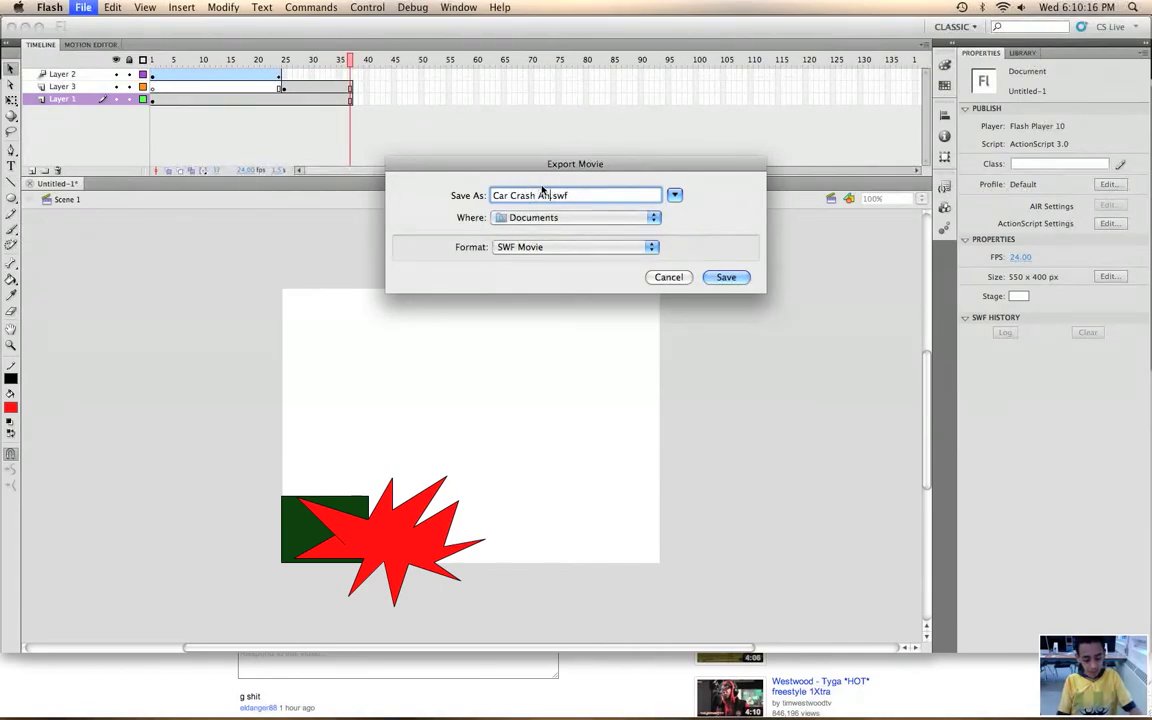
{"action": "type", "text": "imated"}
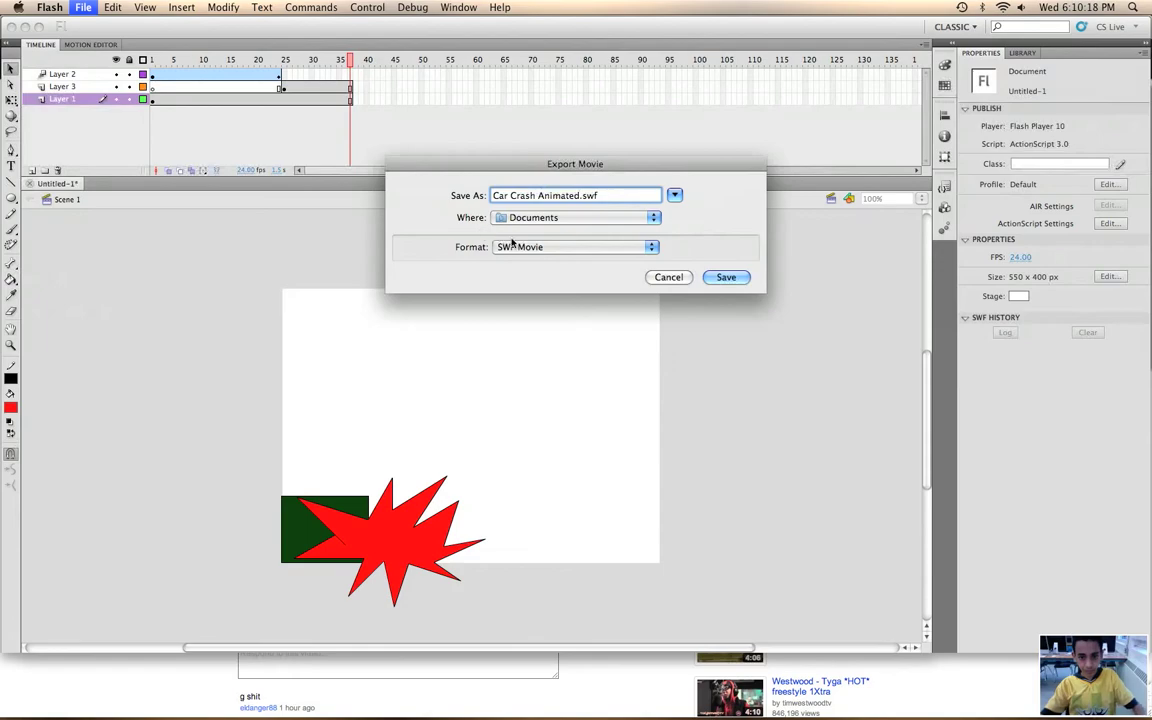
{"action": "left_click", "coordinate": [515, 246]}
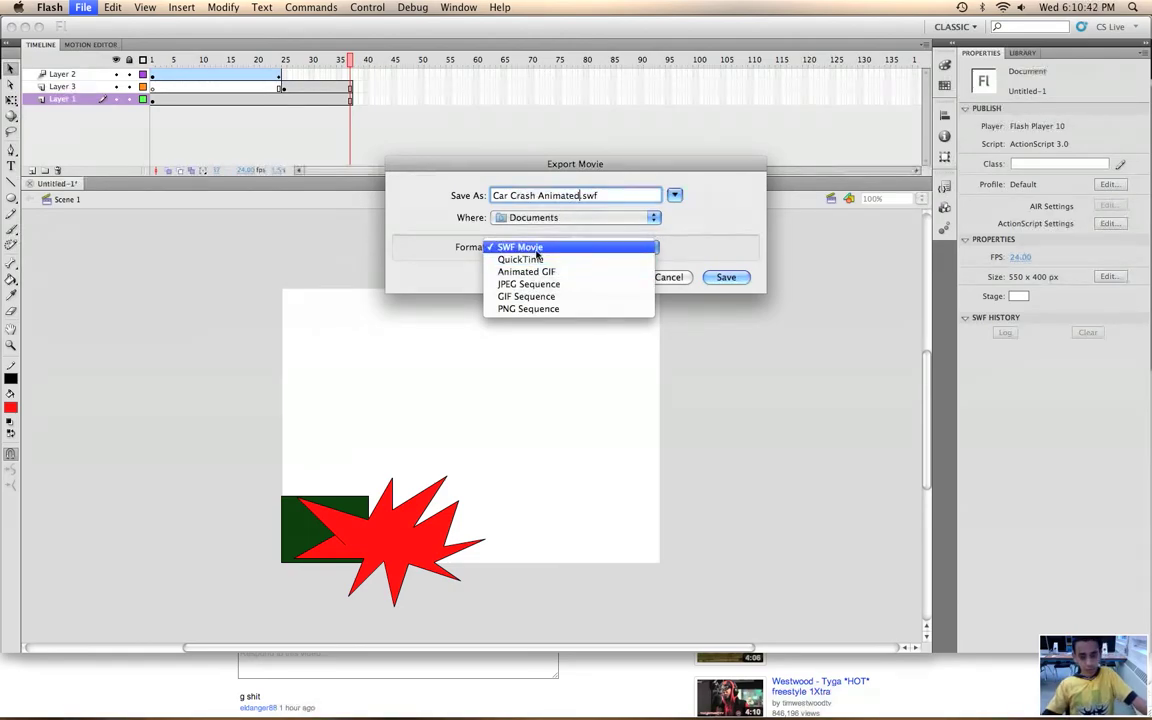
Keep the SWF Movie format, set the location to Desktop, and save the export.
{"action": "left_click", "coordinate": [536, 250]}
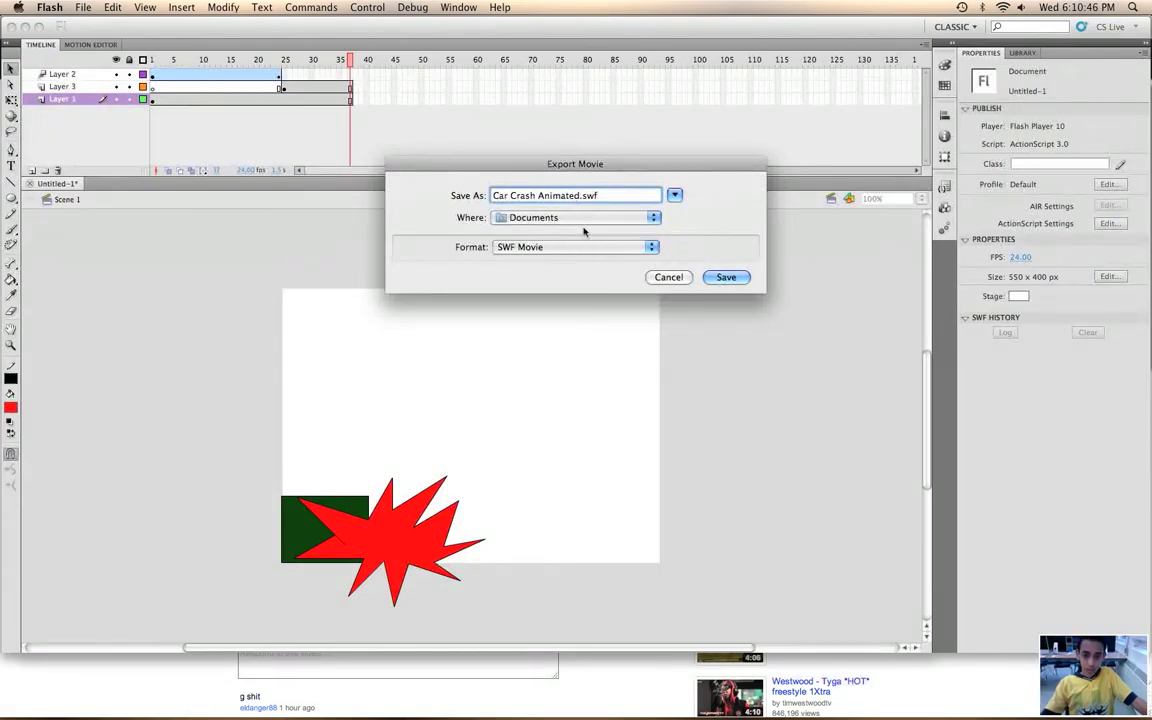
{"action": "left_click", "coordinate": [584, 218]}
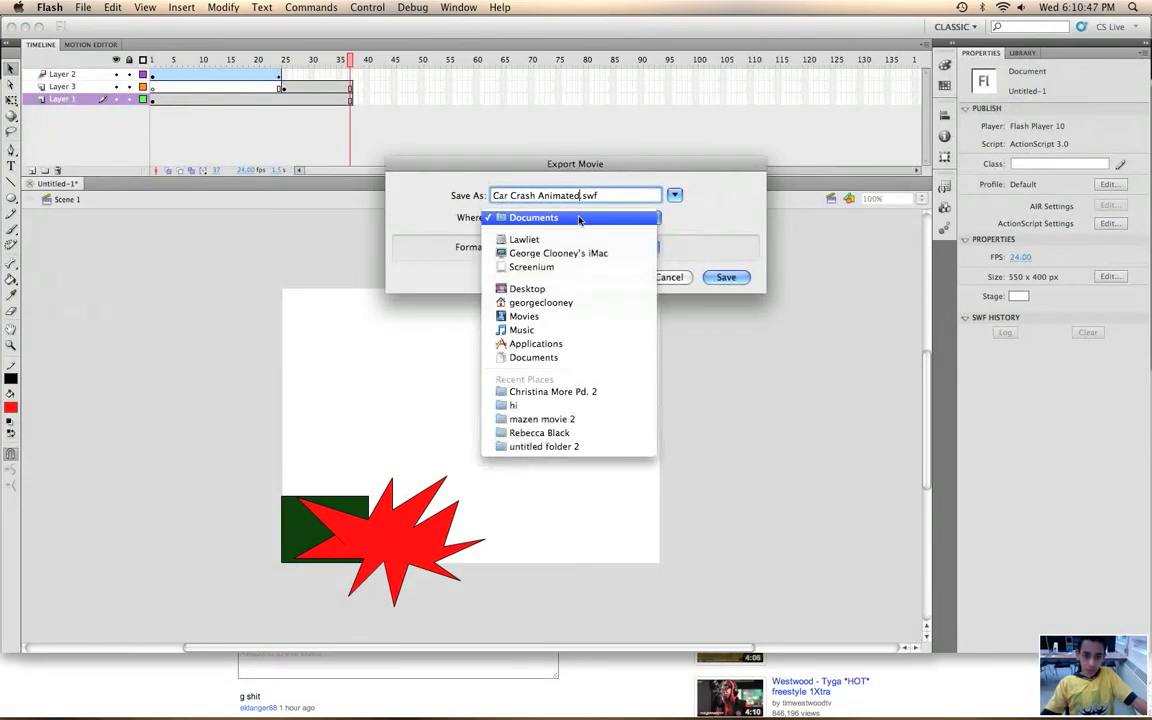
{"action": "left_click", "coordinate": [557, 291]}
{"action": "left_click", "coordinate": [733, 284]}
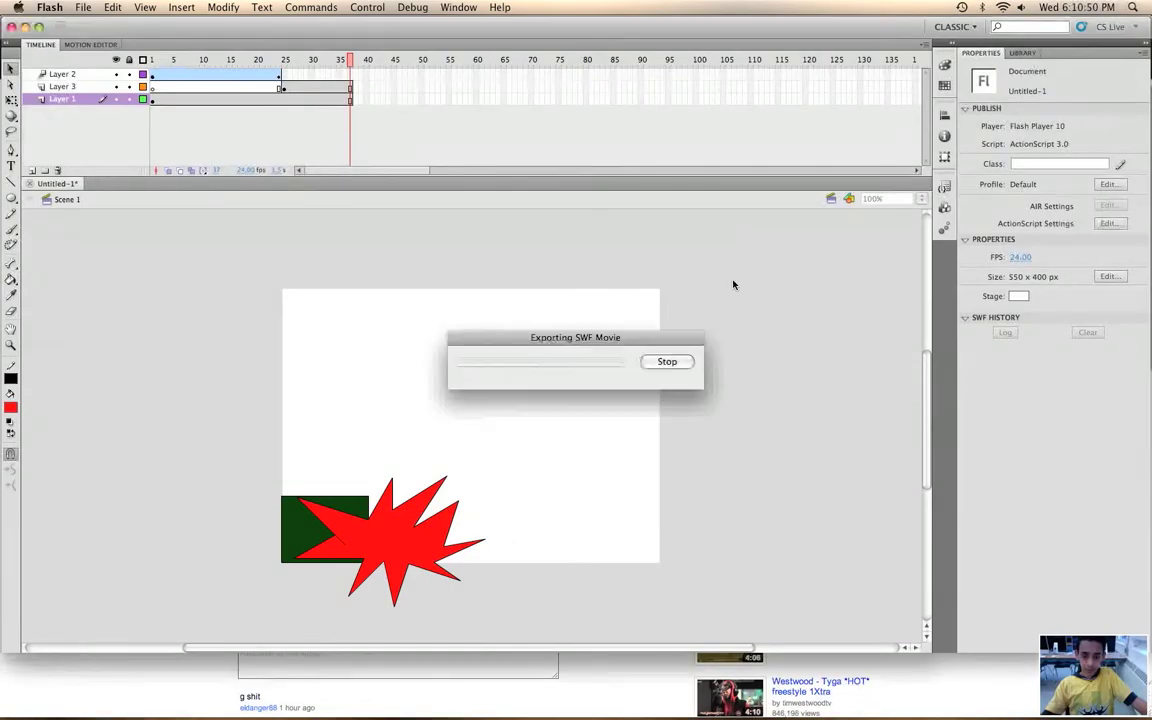
Quit Flash, saving 'Car Crash Animated.fla' to the Desktop as a Flash CS5 Document.
{"action": "left_click", "coordinate": [66, 7]}
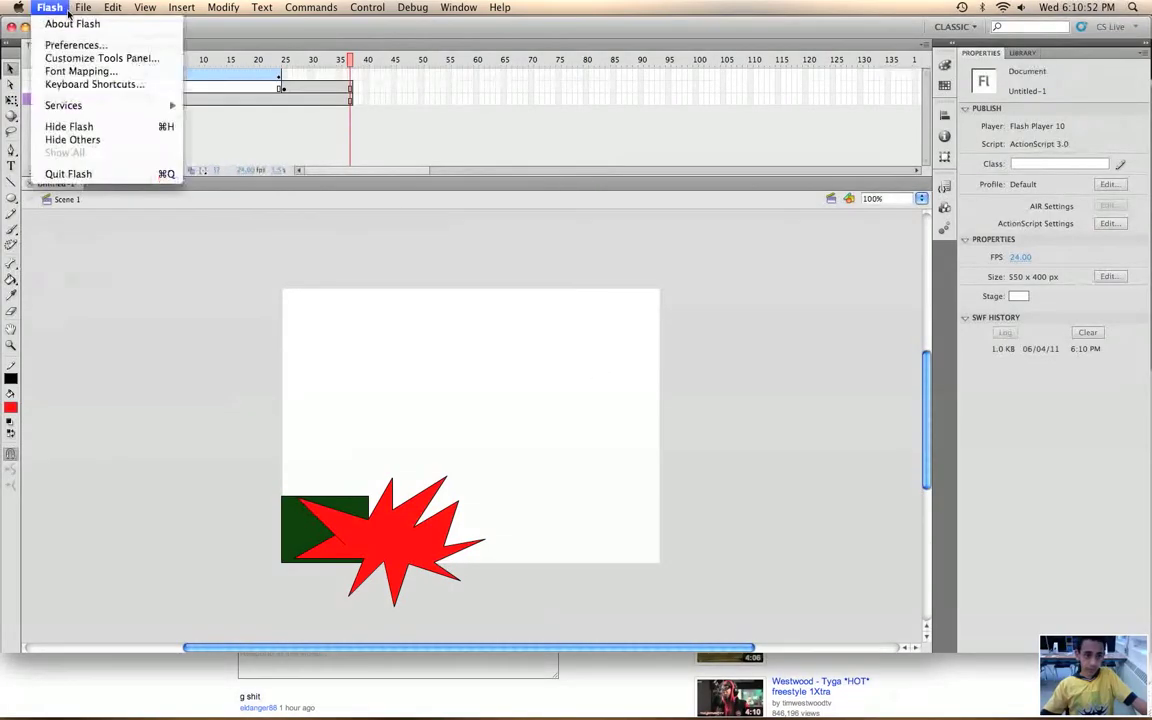
{"action": "left_click", "coordinate": [110, 176]}
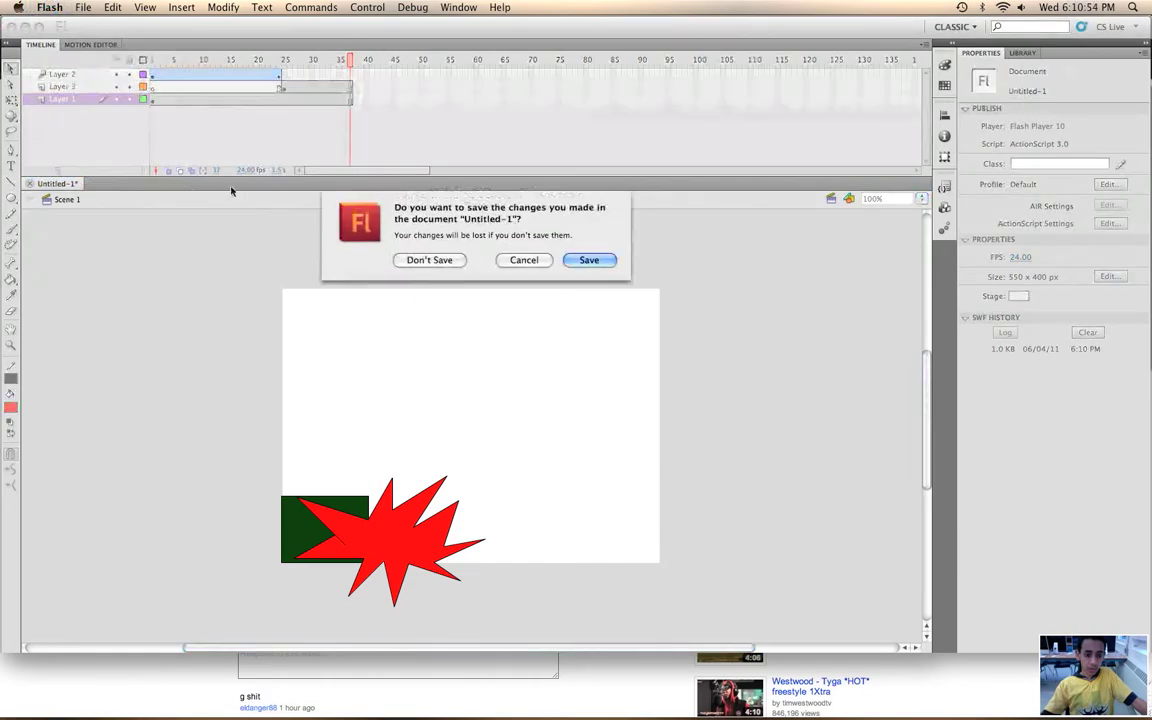
{"action": "left_click", "coordinate": [596, 262]}
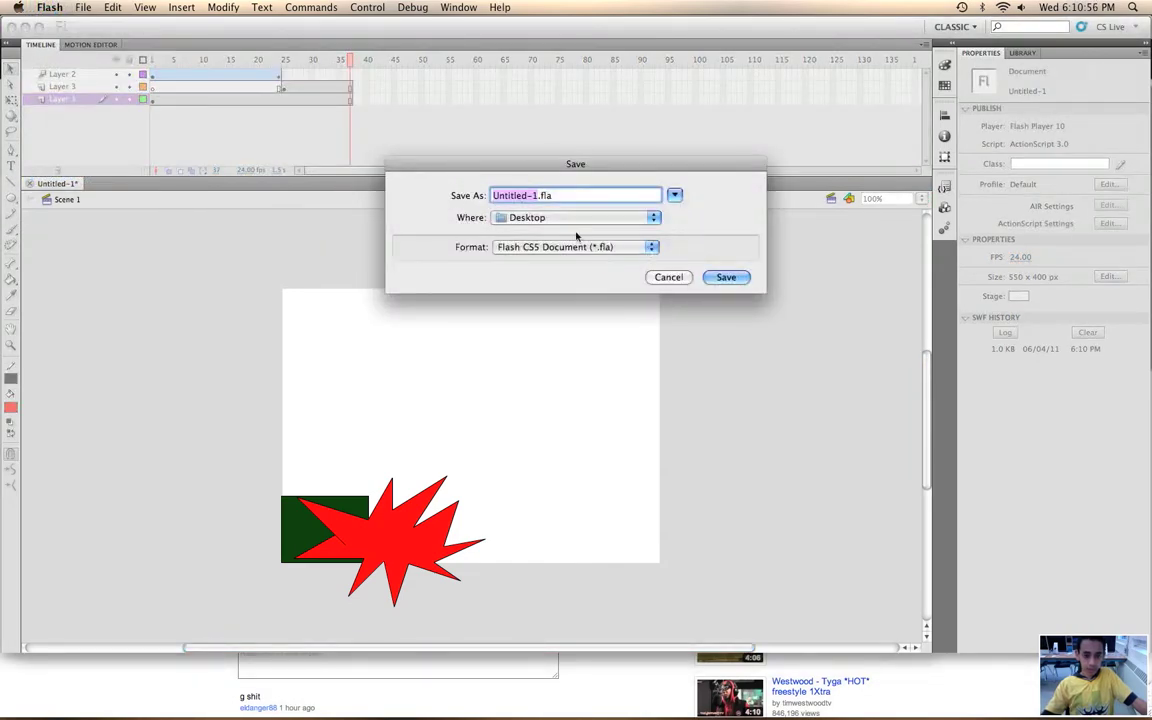
{"action": "type", "text": "Car "}
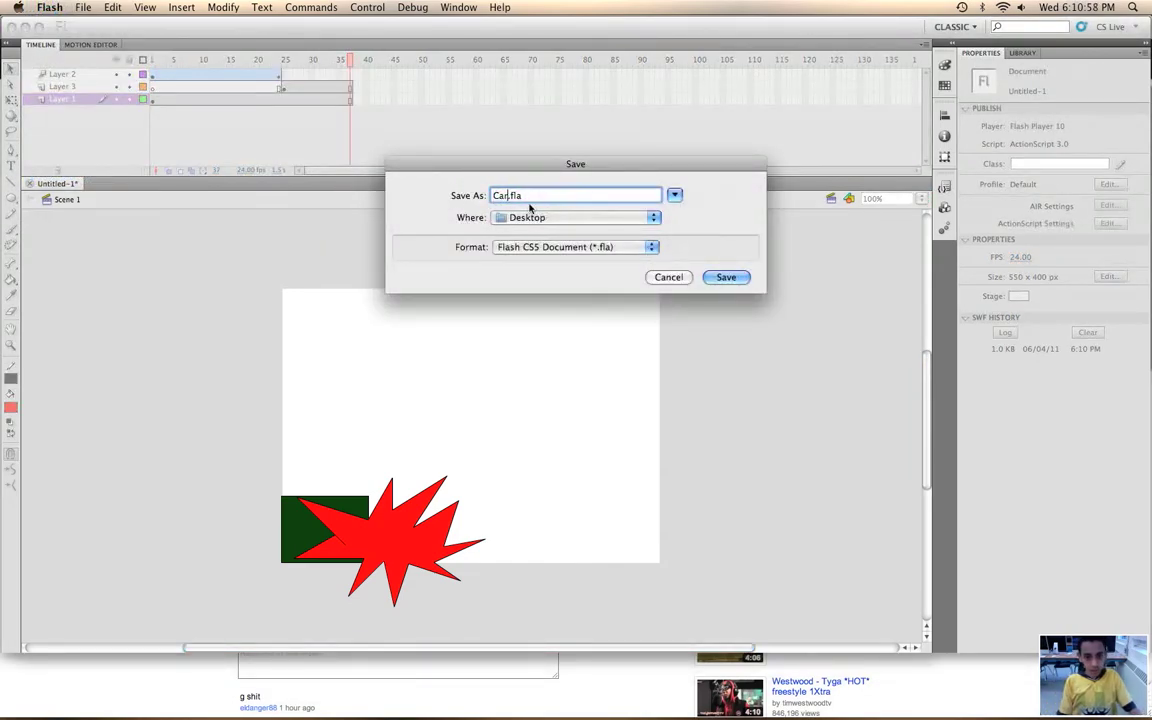
{"action": "type", "text": "Crash "}
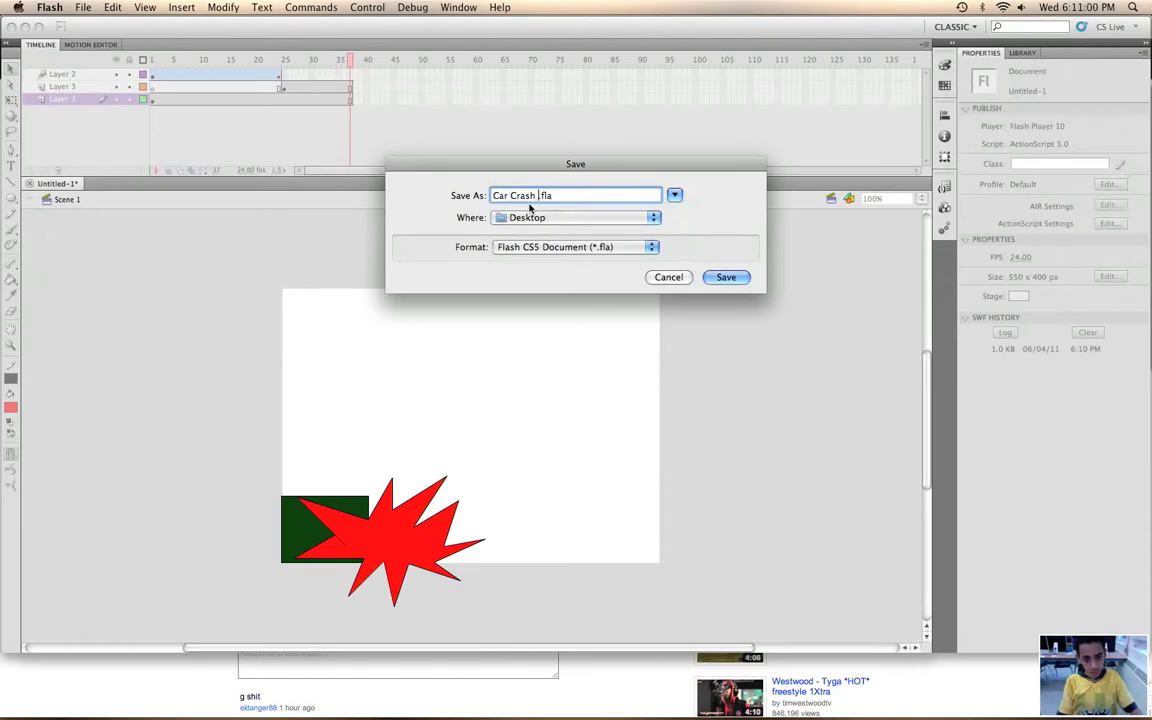
{"action": "type", "text": "Animated"}
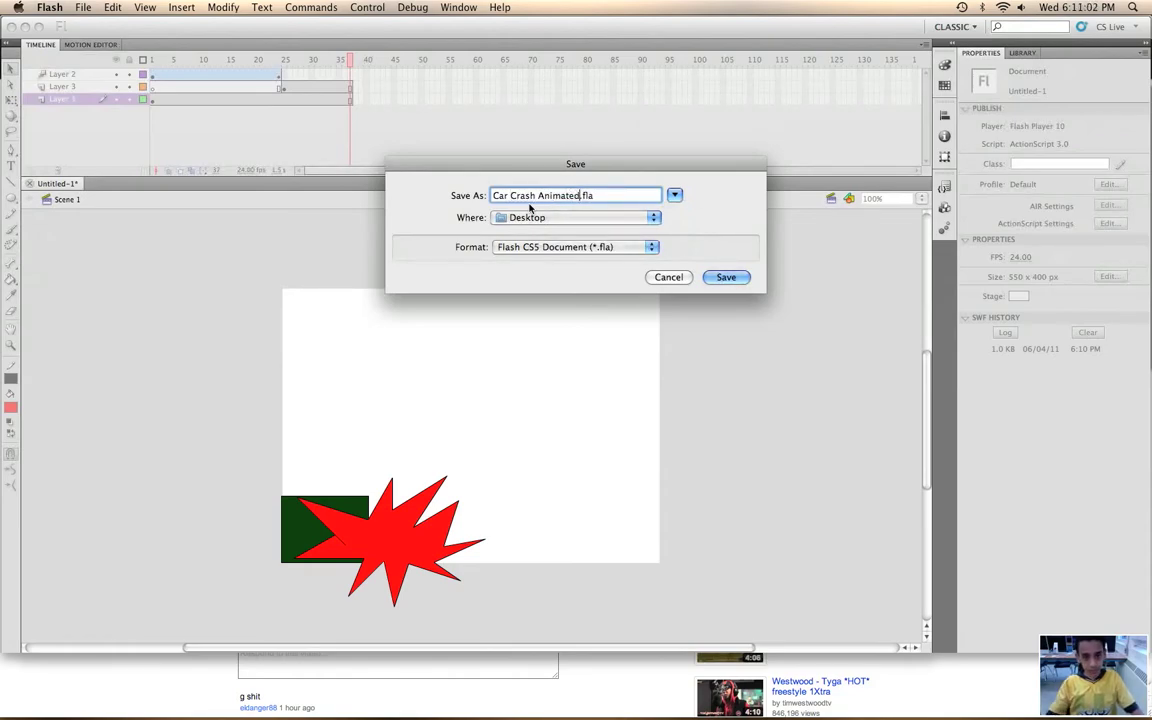
{"action": "left_click", "coordinate": [505, 217]}
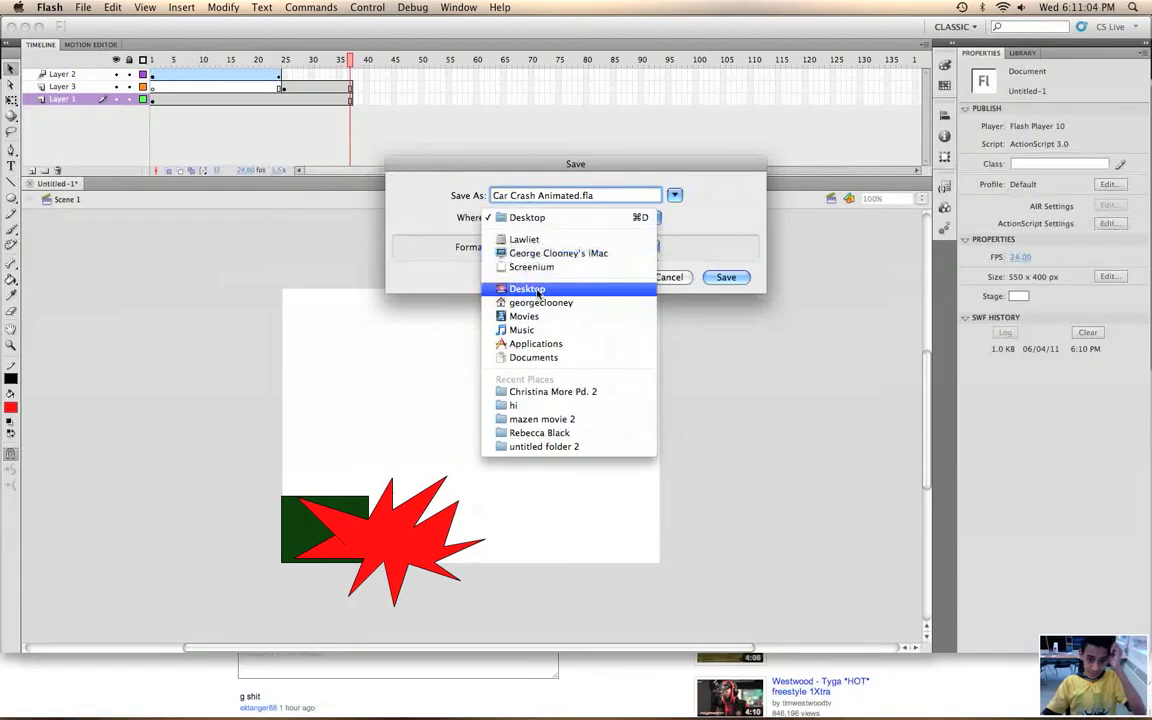
{"action": "left_click", "coordinate": [538, 290]}
{"action": "left_click", "coordinate": [560, 249]}
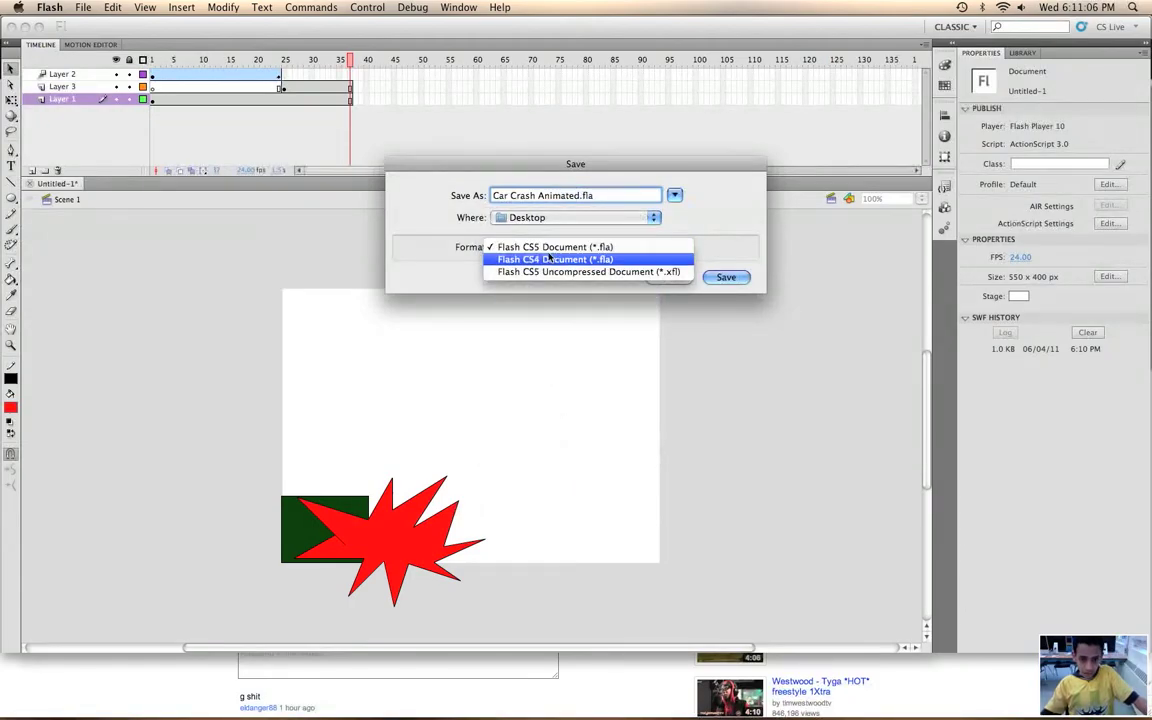
{"action": "left_click", "coordinate": [549, 249]}
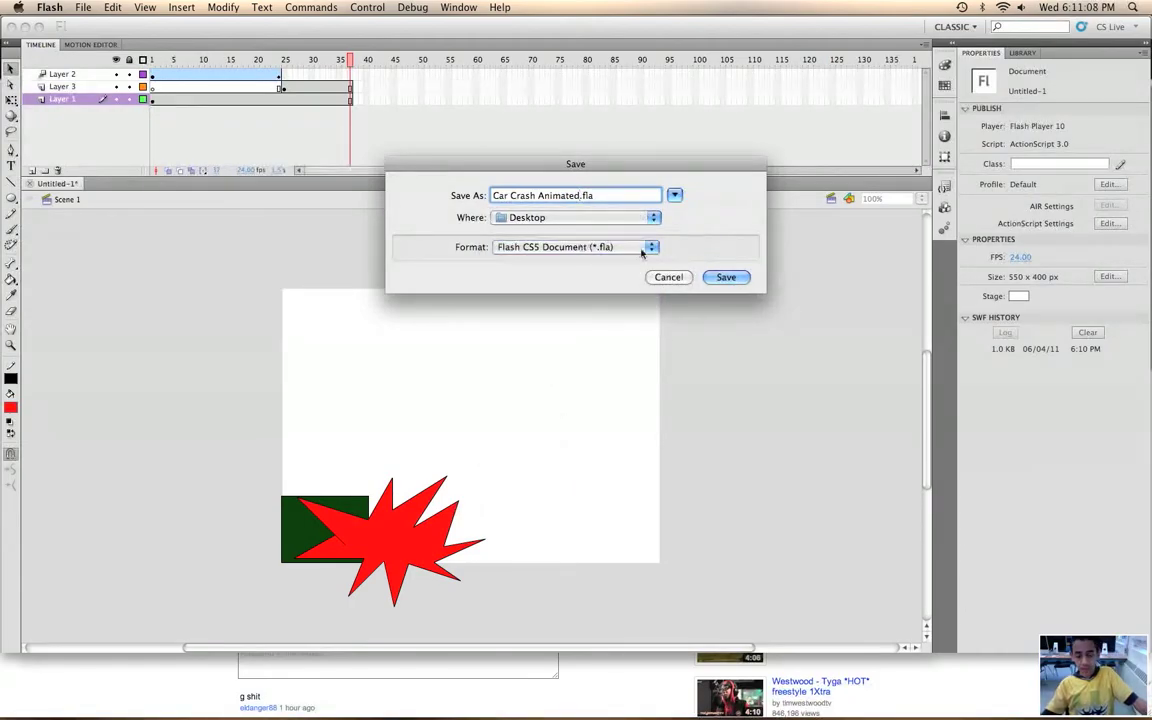
{"action": "left_click", "coordinate": [727, 277]}
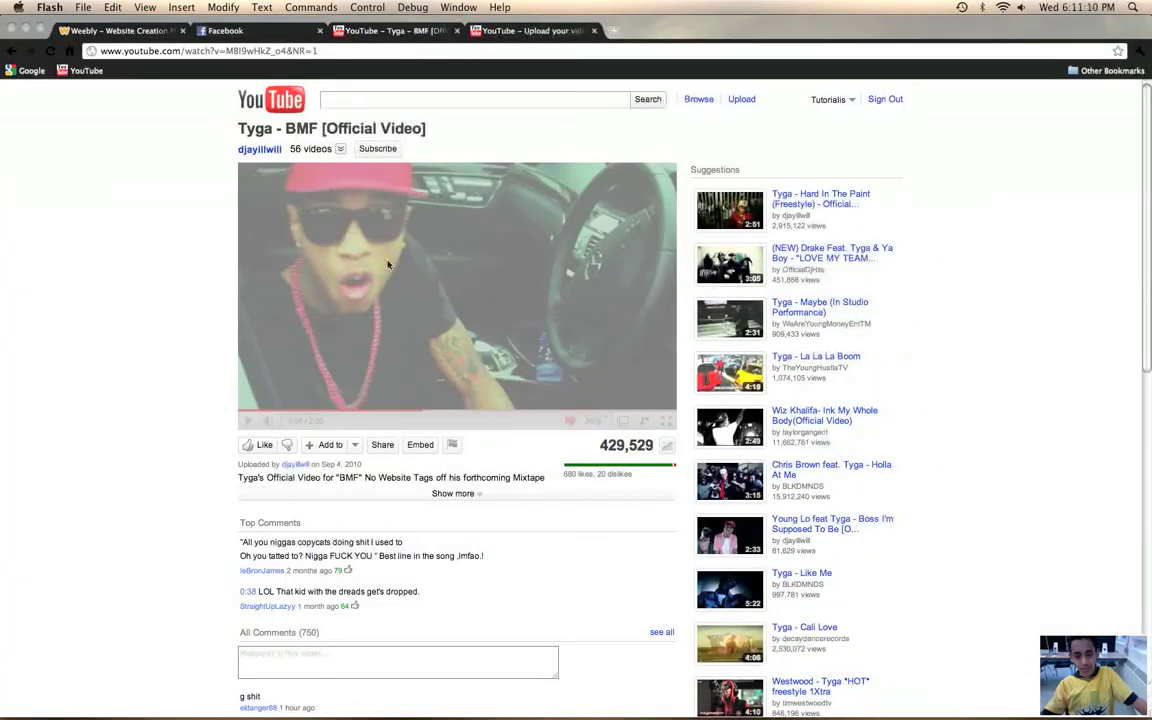
{"action": "left_click", "coordinate": [389, 264]}
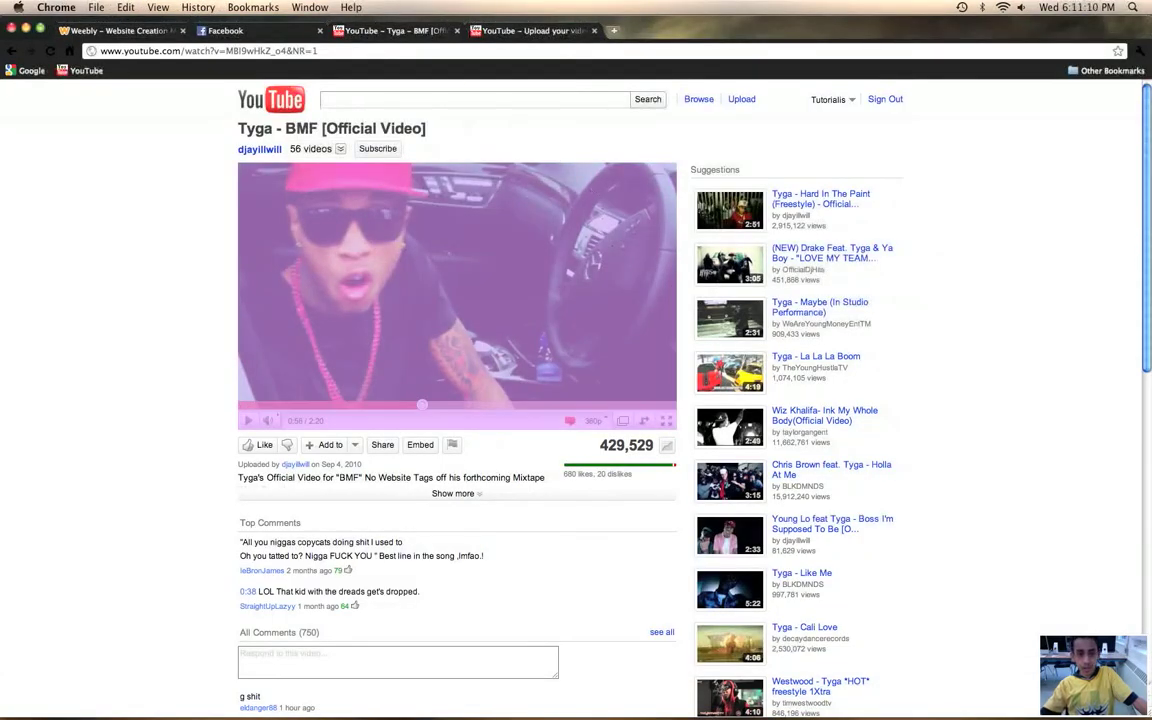
Hide Chrome, play Car Crash Animated.swf from the desktop in Flash Player, then close it.
{"action": "left_click", "coordinate": [21, 29]}
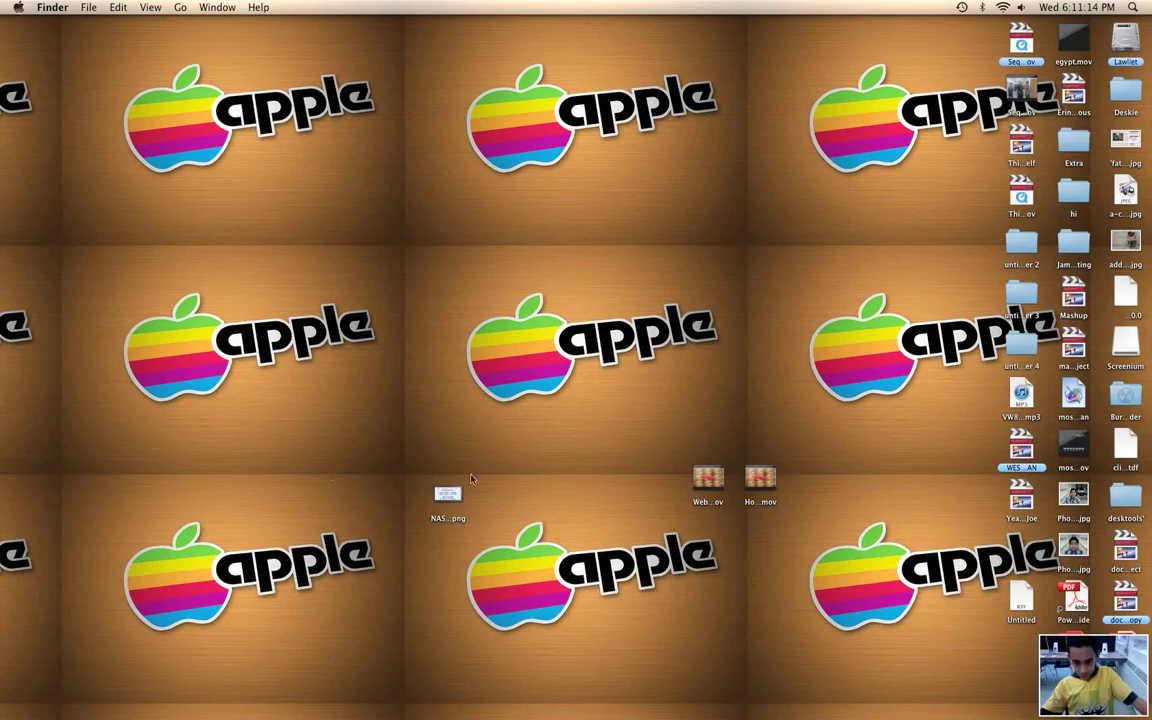
{"action": "left_click", "coordinate": [1030, 469]}
{"action": "key", "text": "d"}
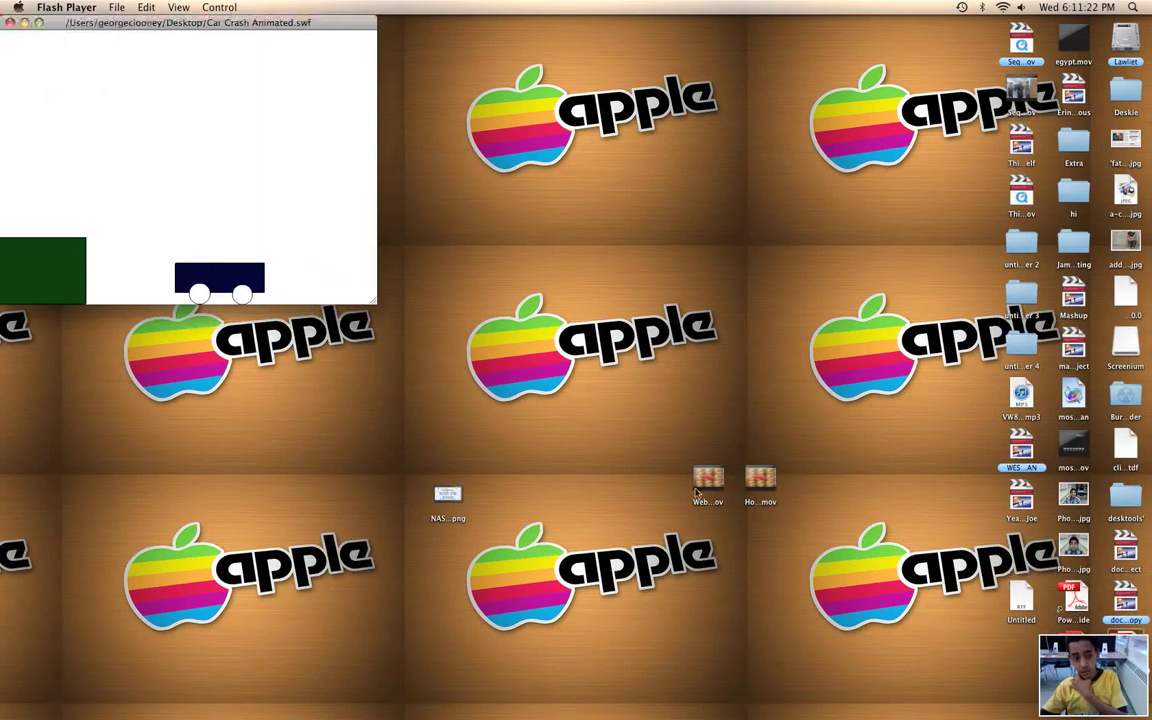
{"action": "left_click", "coordinate": [10, 22]}
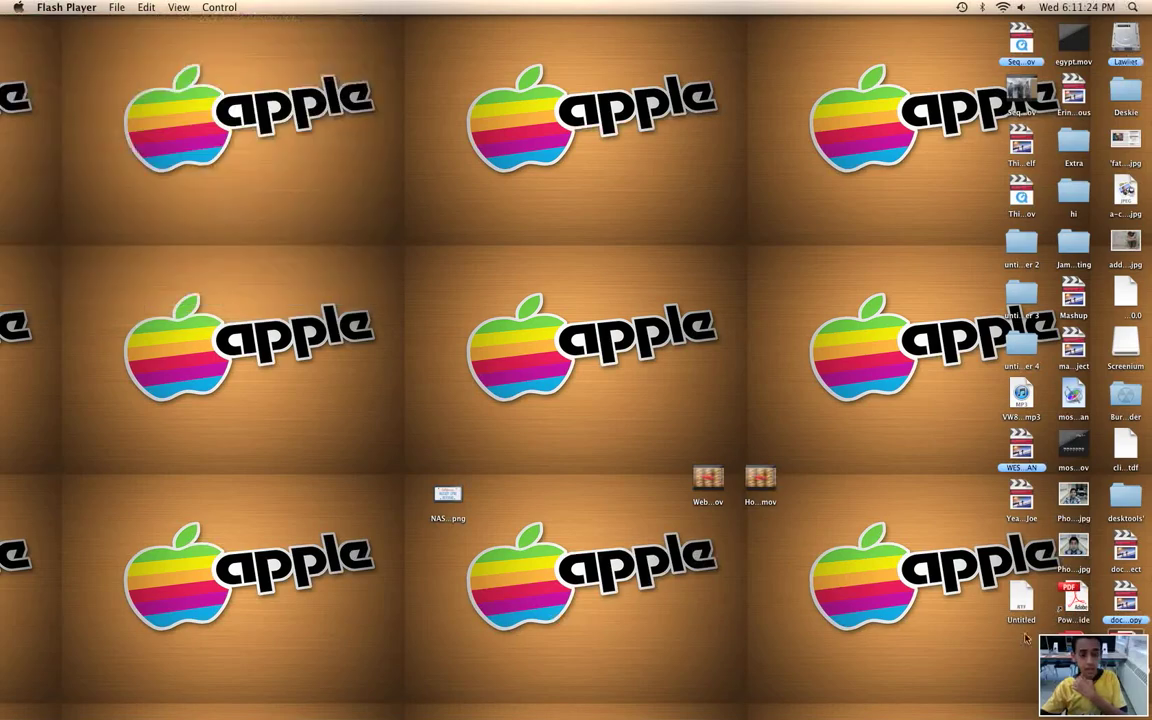
Open Car Crash Animated.swf with Google Chrome via Open With > Other, enabling All Applications.
{"action": "right_click", "coordinate": [1021, 490]}
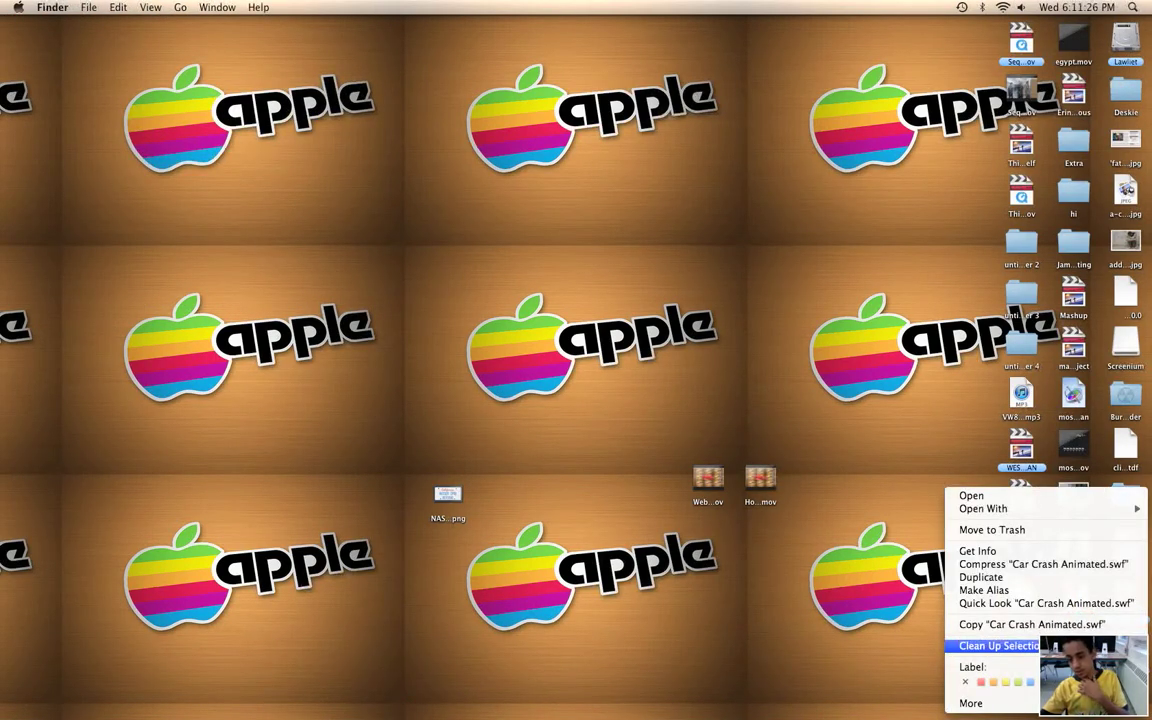
{"action": "mouse_move", "coordinate": [1040, 509]}
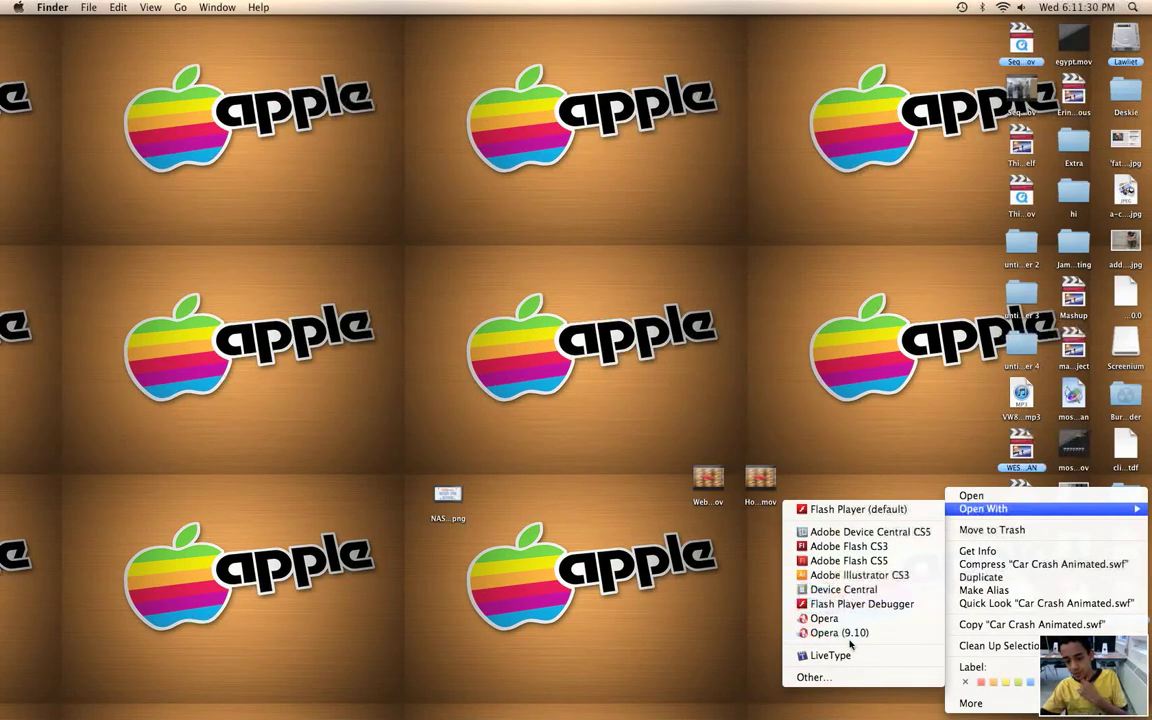
{"action": "left_click", "coordinate": [843, 678]}
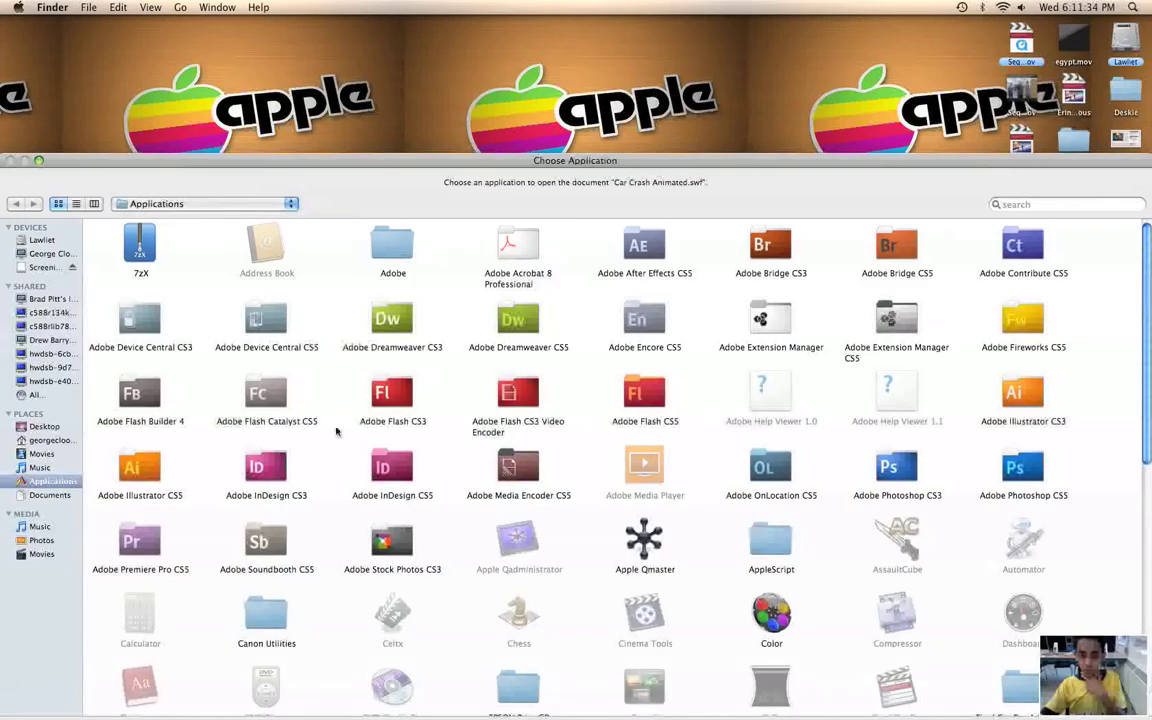
{"action": "scroll", "coordinate": [696, 441], "scroll_direction": "down", "scroll_amount": 3}
{"action": "scroll", "coordinate": [695, 442], "scroll_direction": "down", "scroll_amount": 4}
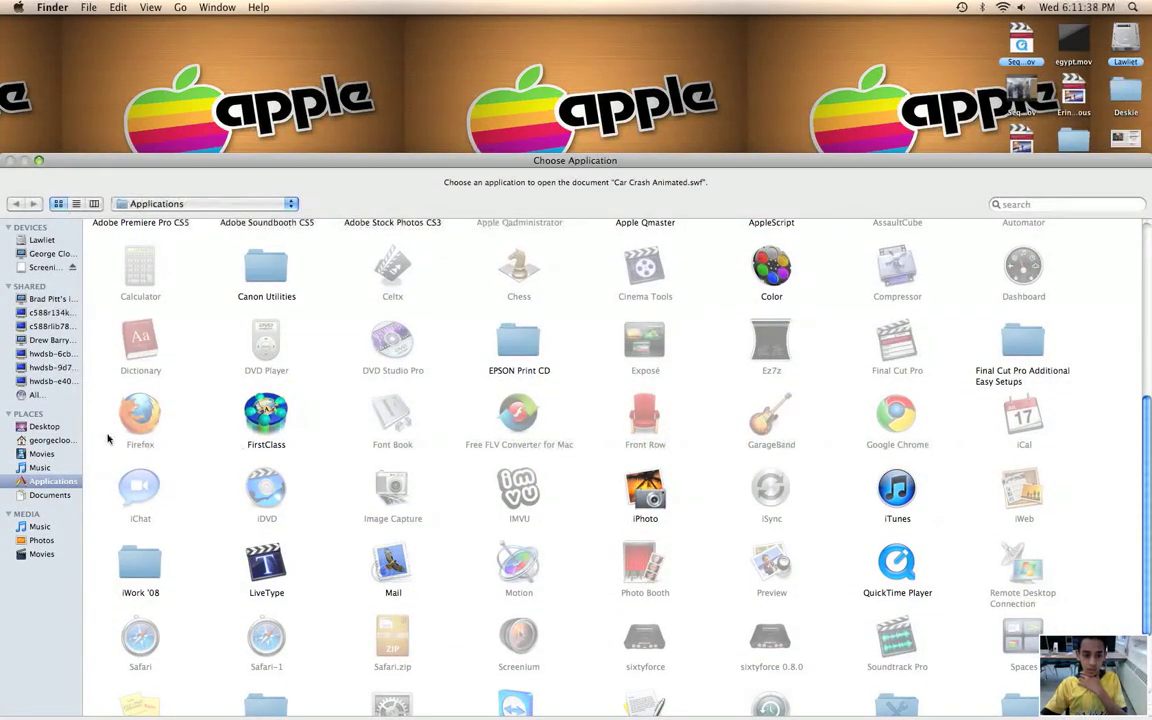
{"action": "scroll", "coordinate": [861, 183], "scroll_direction": "down", "scroll_amount": 1}
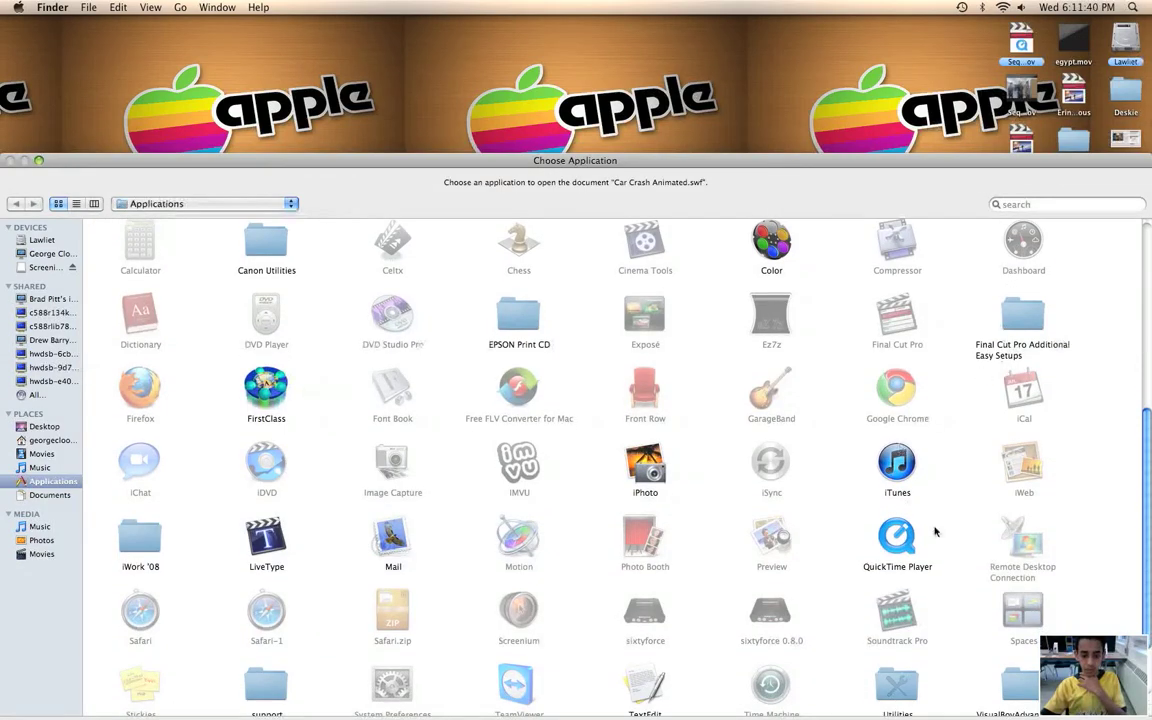
{"action": "left_click_drag", "start_coordinate": [670, 168], "coordinate": [670, 119]}
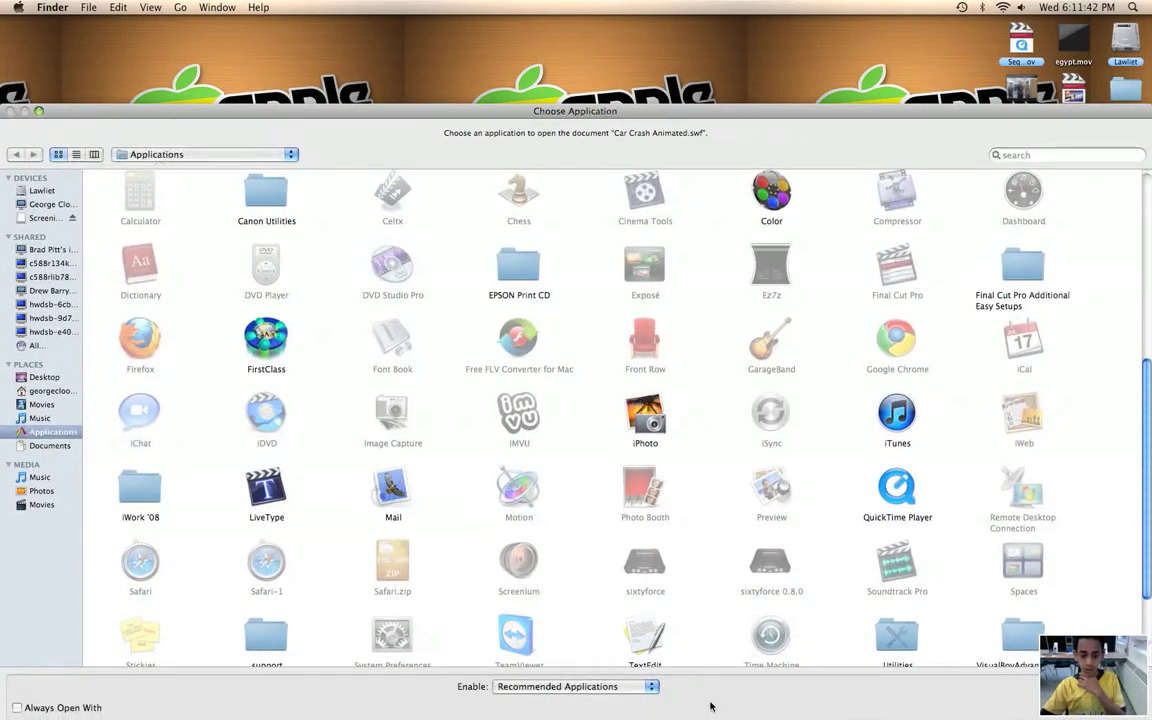
{"action": "left_click", "coordinate": [560, 687]}
{"action": "left_click", "coordinate": [579, 697]}
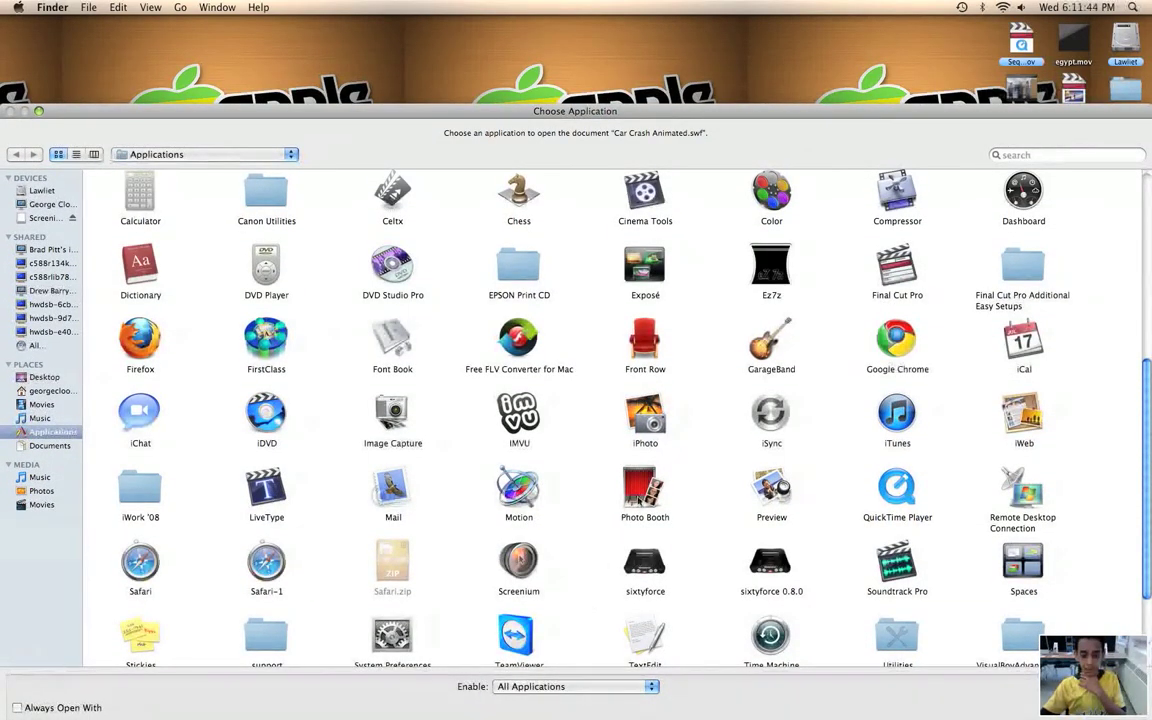
{"action": "left_click", "coordinate": [897, 340]}
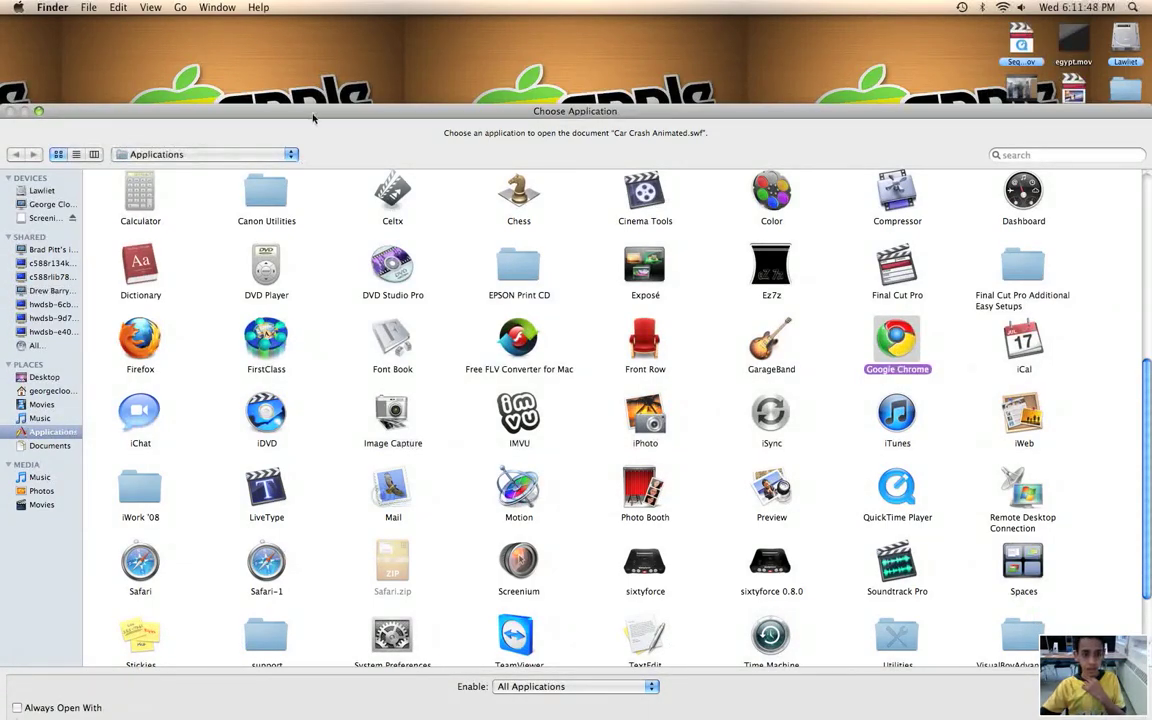
{"action": "left_click_drag", "start_coordinate": [312, 118], "coordinate": [312, 49]}
{"action": "left_click", "coordinate": [1090, 700]}
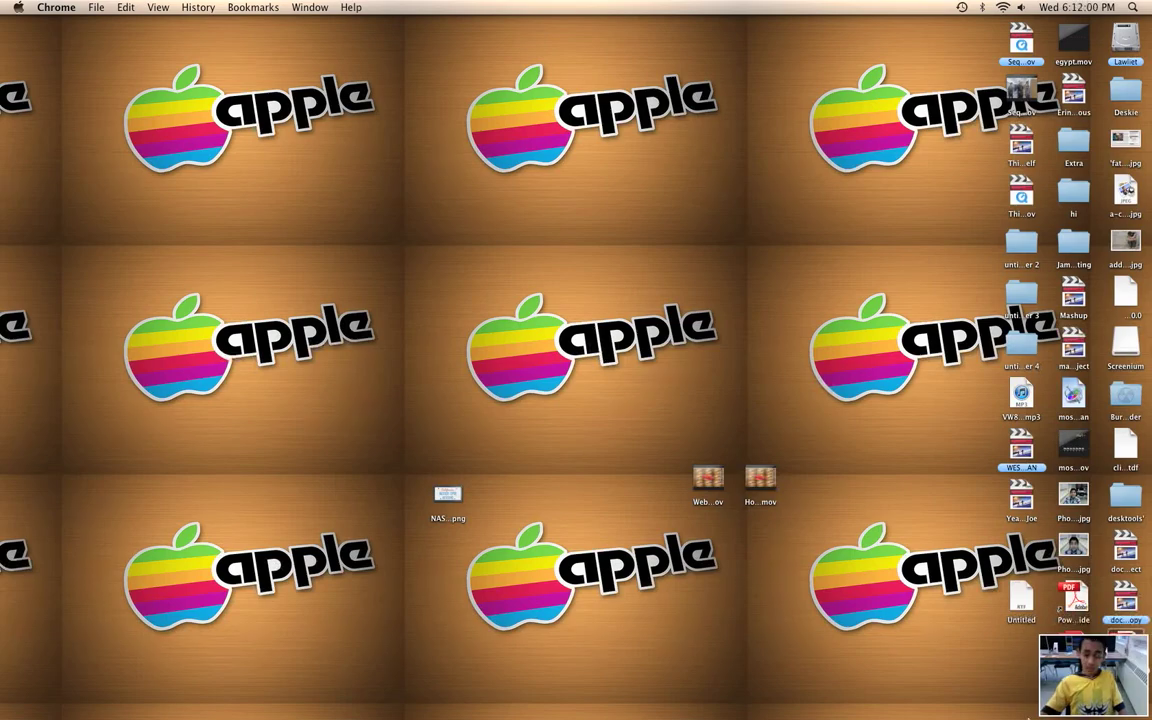
Restore the minimized Chrome window to watch the animation, then switch to the Weebly tab.
{"action": "left_click", "coordinate": [900, 680]}
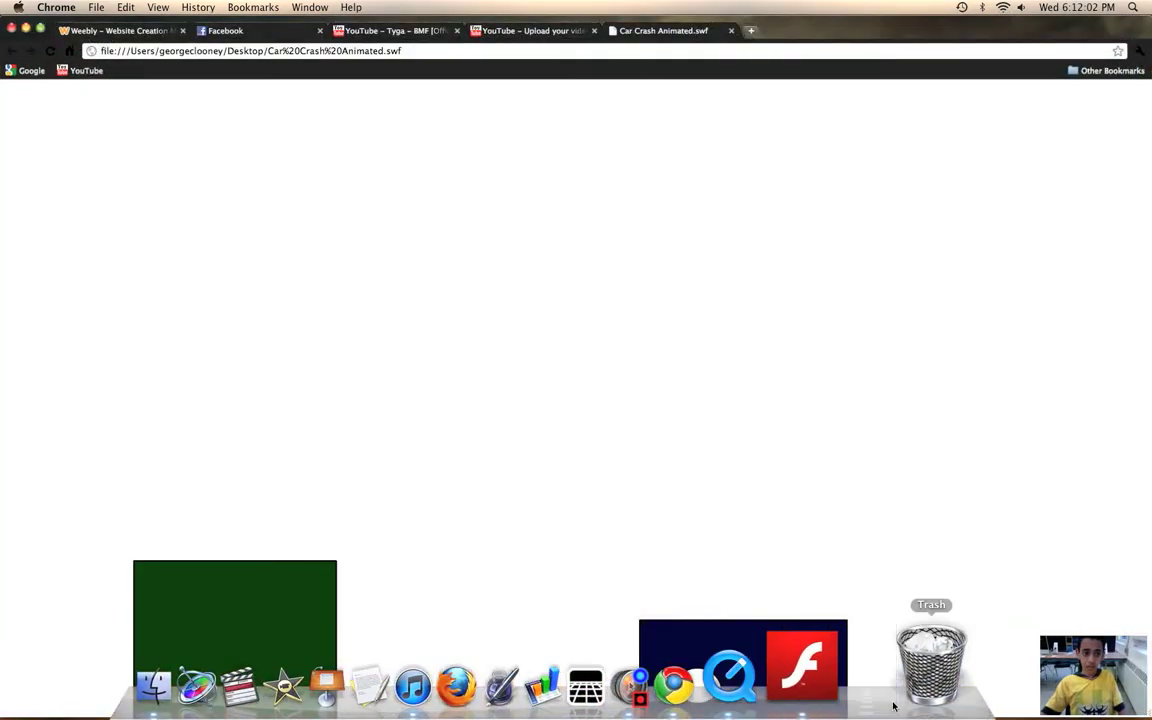
{"action": "left_click", "coordinate": [147, 36]}
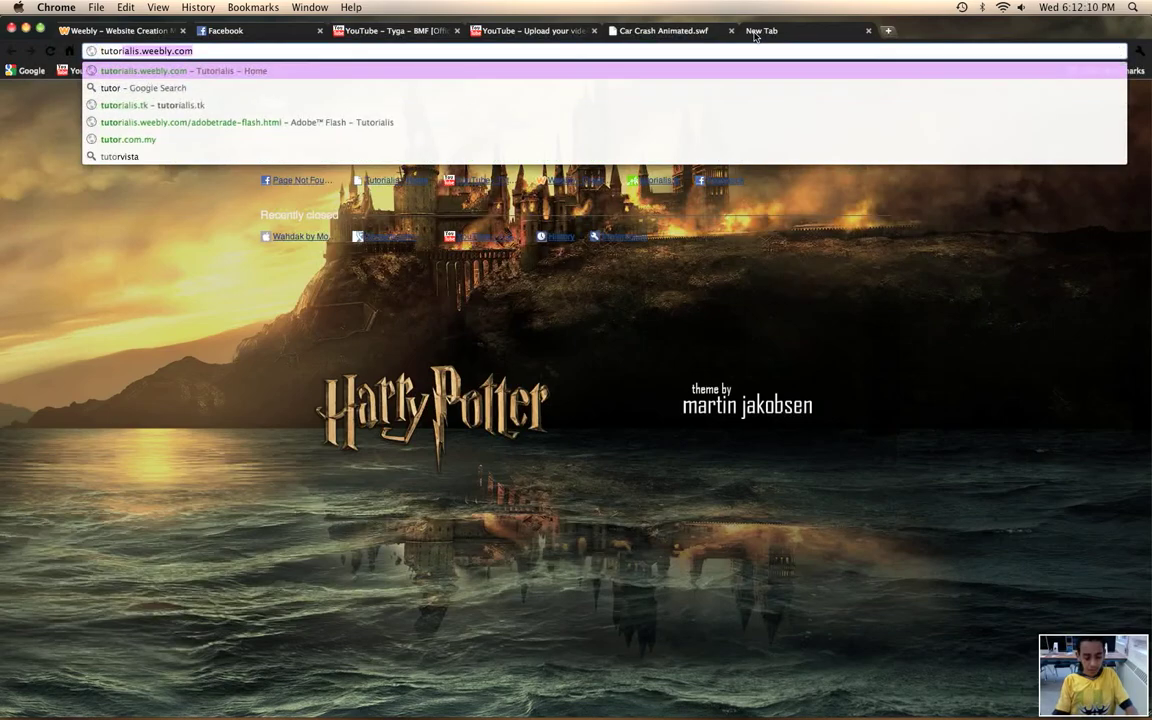
Load tutorialis.tk, go to its ADOBE page, and follow the Adobe™ Flash link.
{"action": "type", "text": "rialis.tk"}
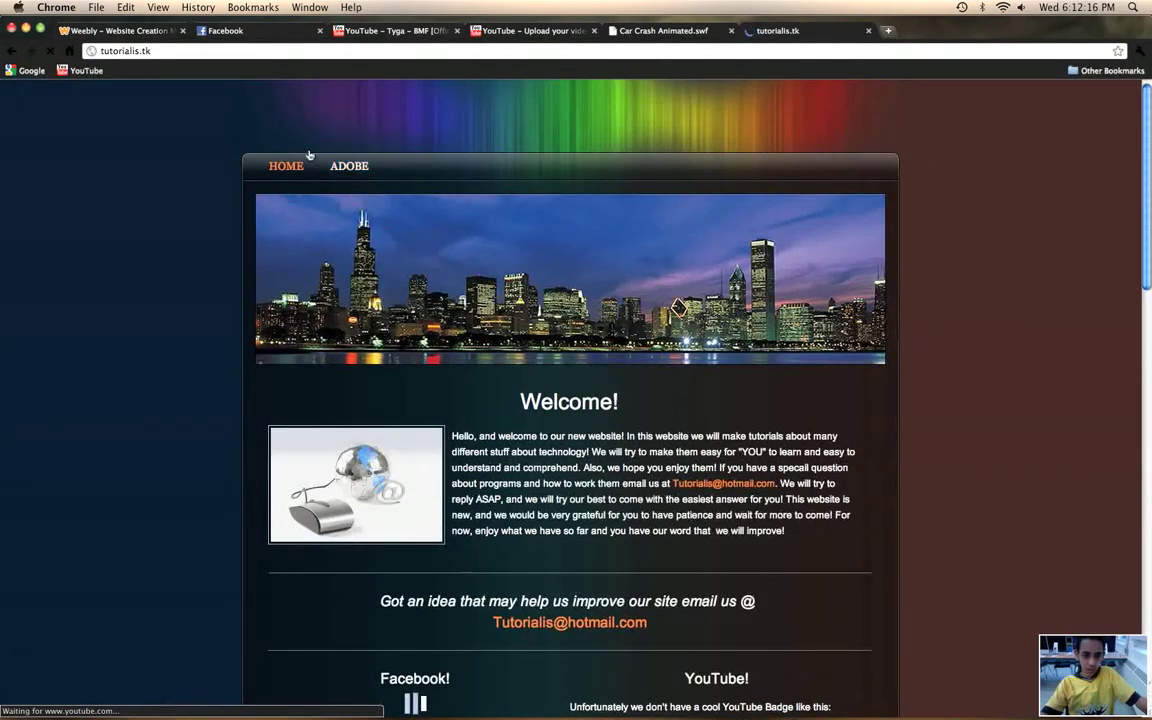
{"action": "left_click", "coordinate": [349, 166]}
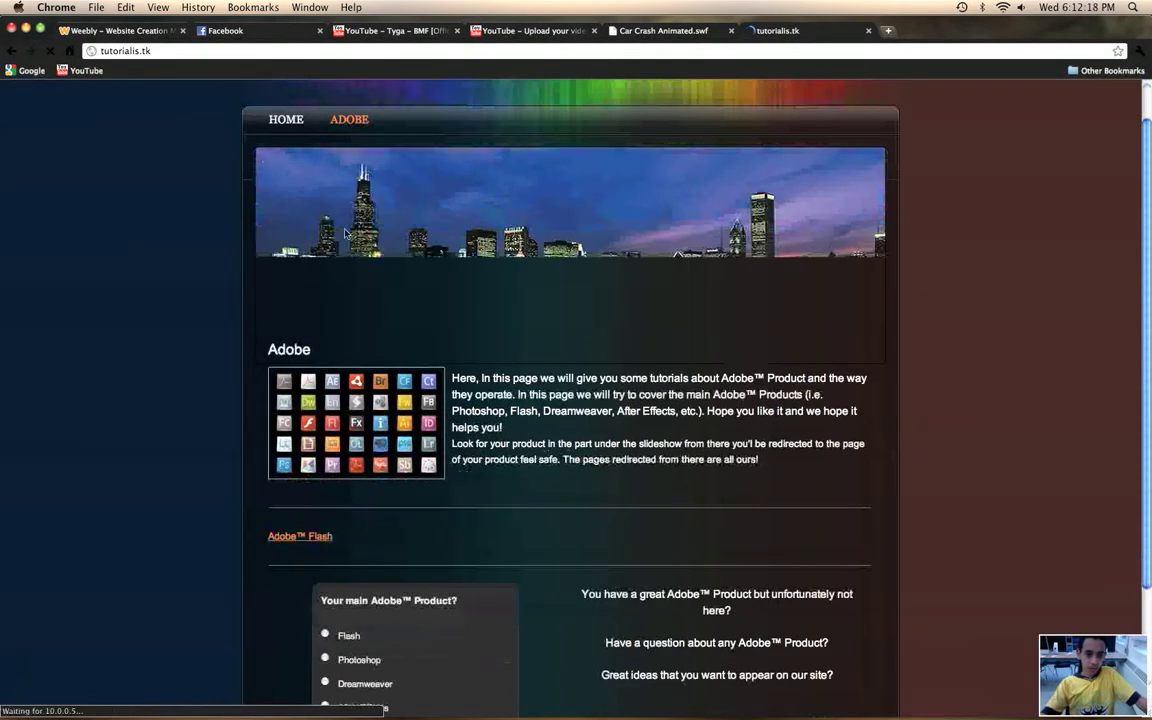
{"action": "scroll", "coordinate": [375, 507], "scroll_direction": "down", "scroll_amount": 2}
{"action": "scroll", "coordinate": [364, 529], "scroll_direction": "down", "scroll_amount": 4}
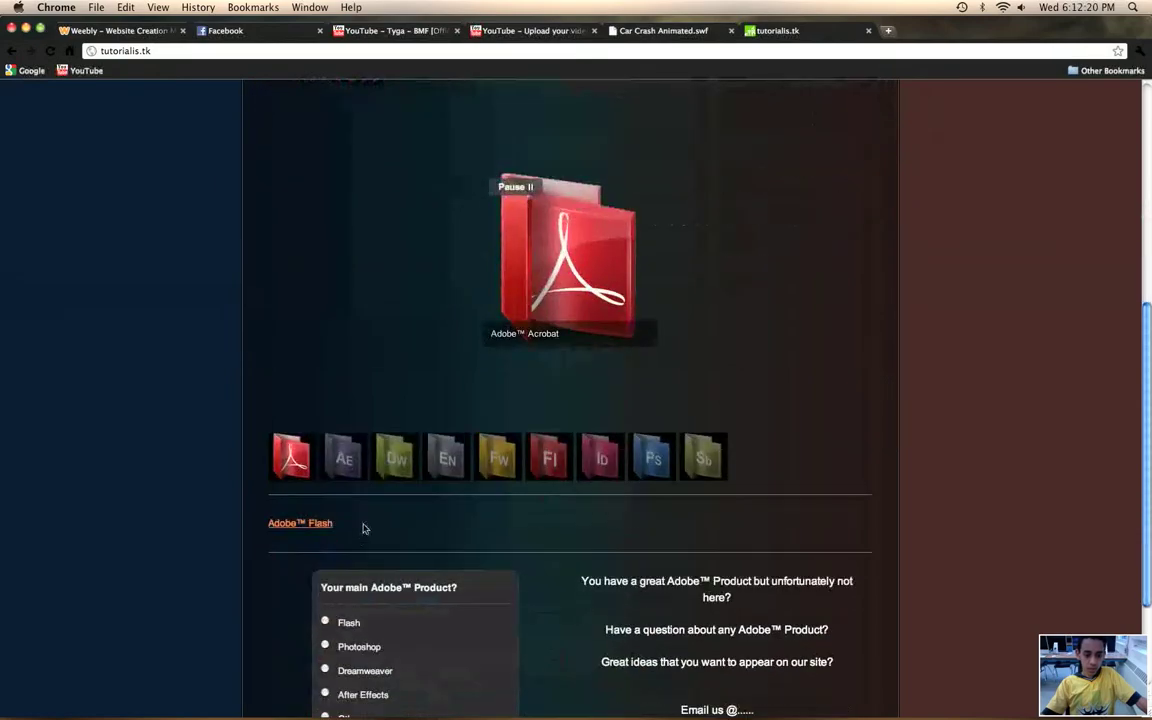
{"action": "scroll", "coordinate": [364, 529], "scroll_direction": "down", "scroll_amount": 1}
{"action": "scroll", "coordinate": [362, 591], "scroll_direction": "down", "scroll_amount": 3}
{"action": "left_click", "coordinate": [290, 368]}
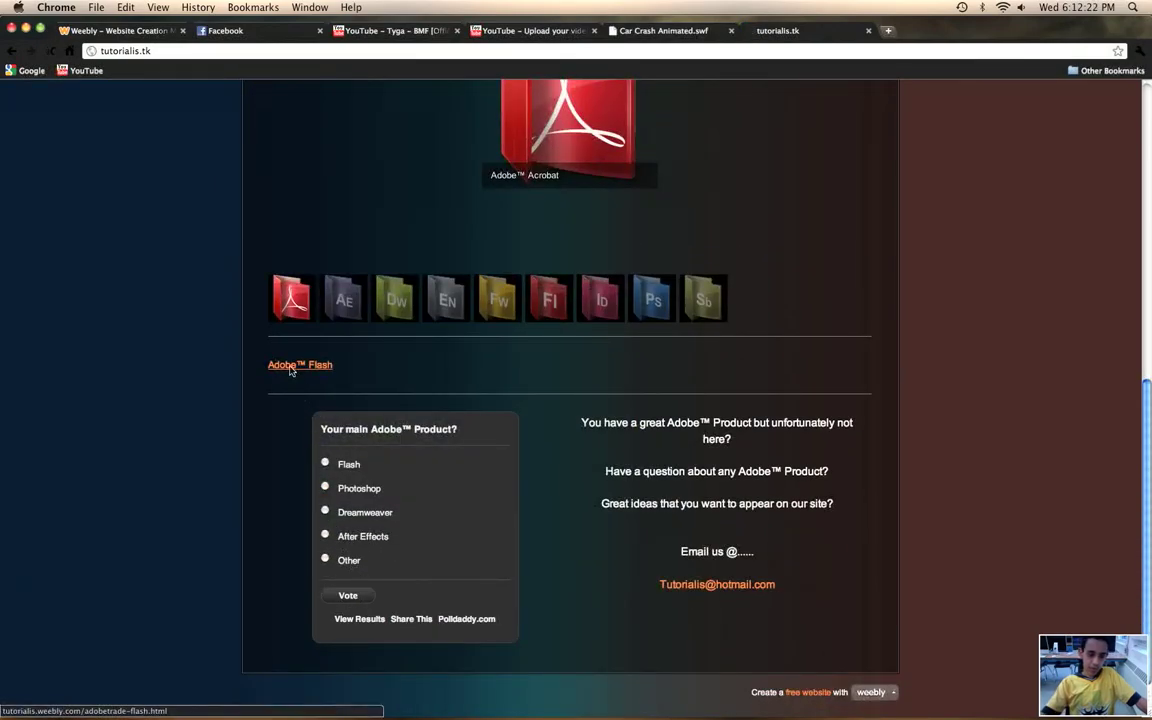